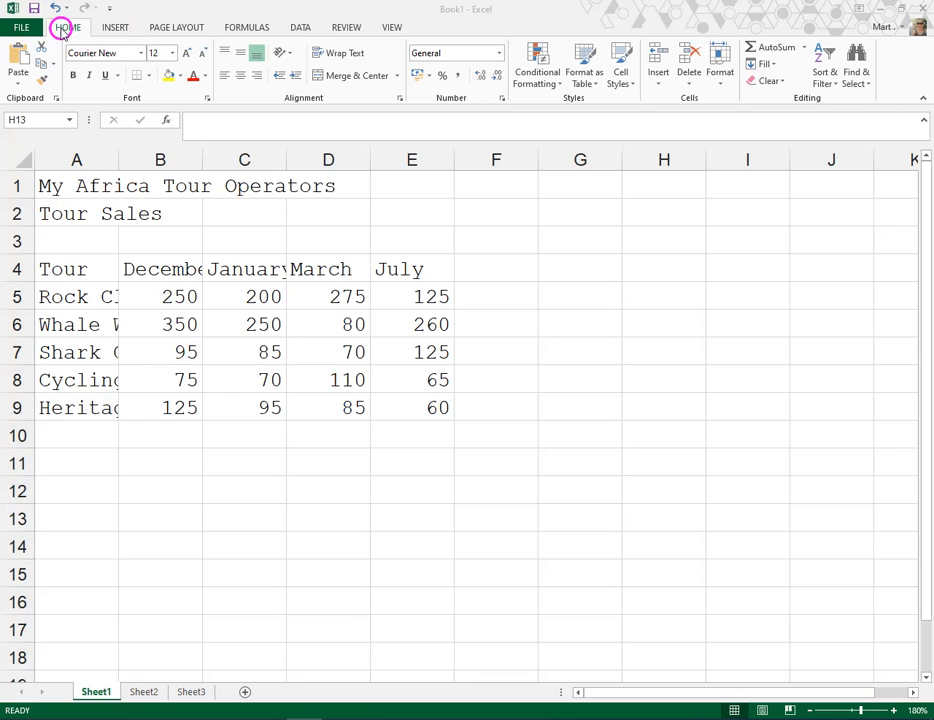
# Start saving the workbook under a new name and choose the Documents folder as its location
pyautogui.click(23, 31)
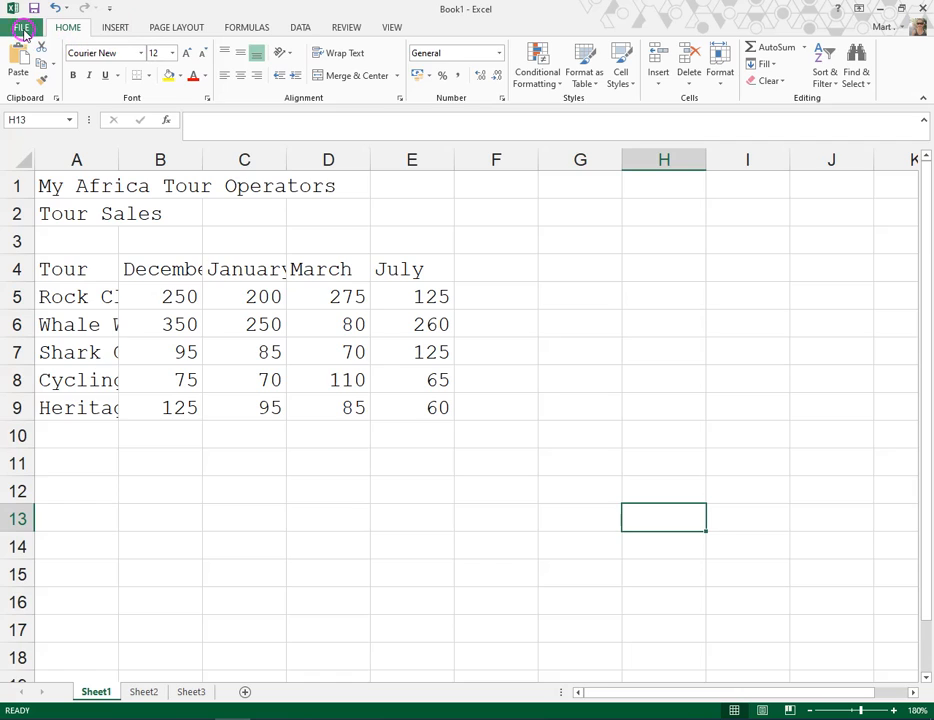
pyautogui.click(50, 176)
pyautogui.click(51, 177)
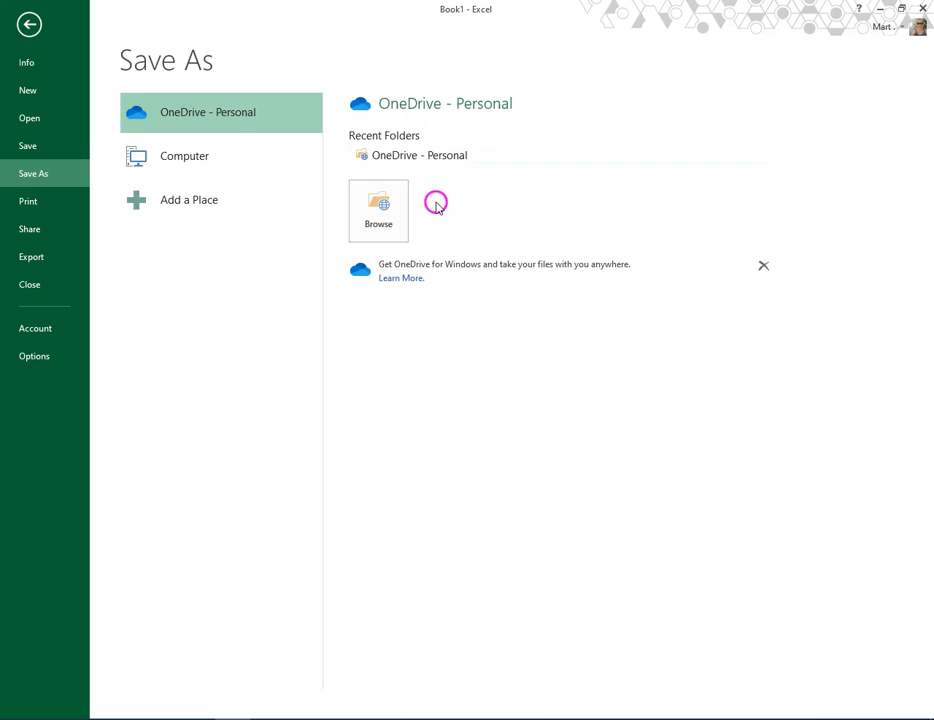
pyautogui.click(378, 224)
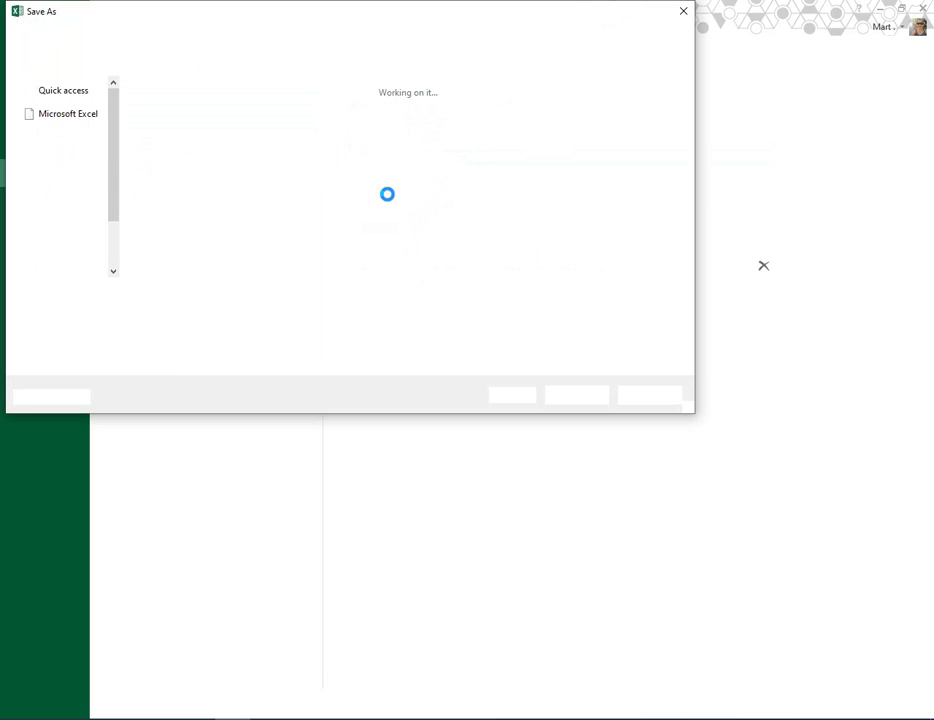
pyautogui.click(211, 194)
pyautogui.click(211, 188)
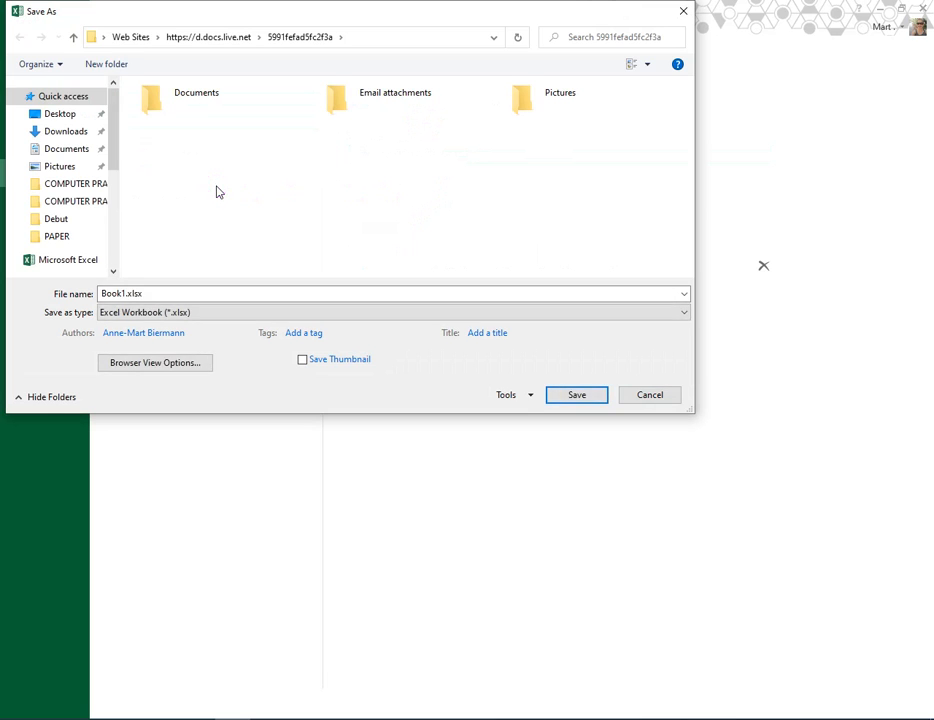
pyautogui.click(57, 152)
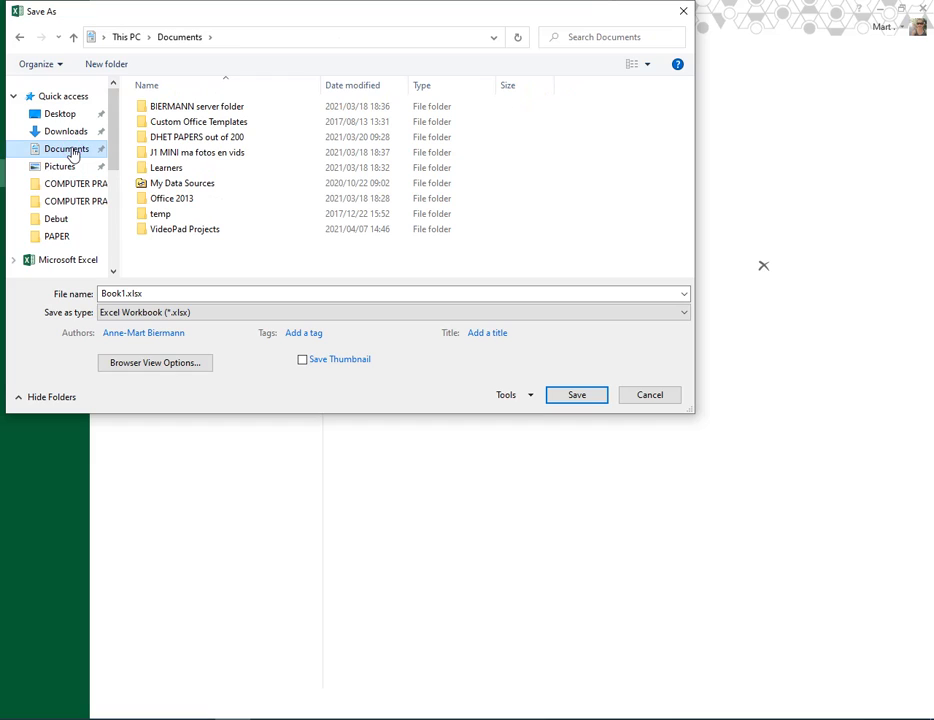
pyautogui.click(63, 115)
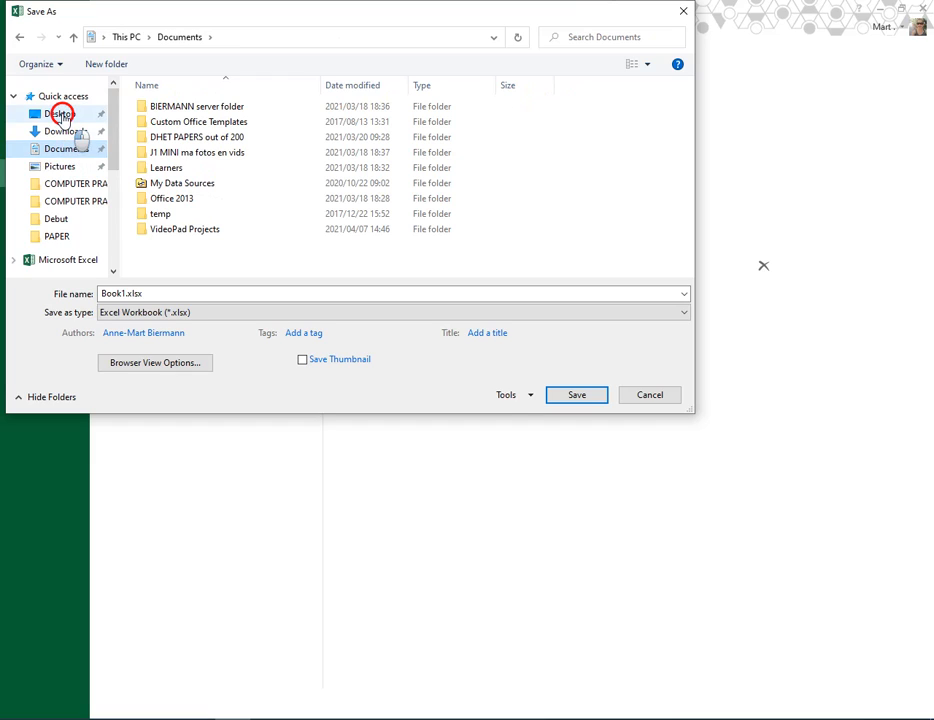
pyautogui.click(62, 145)
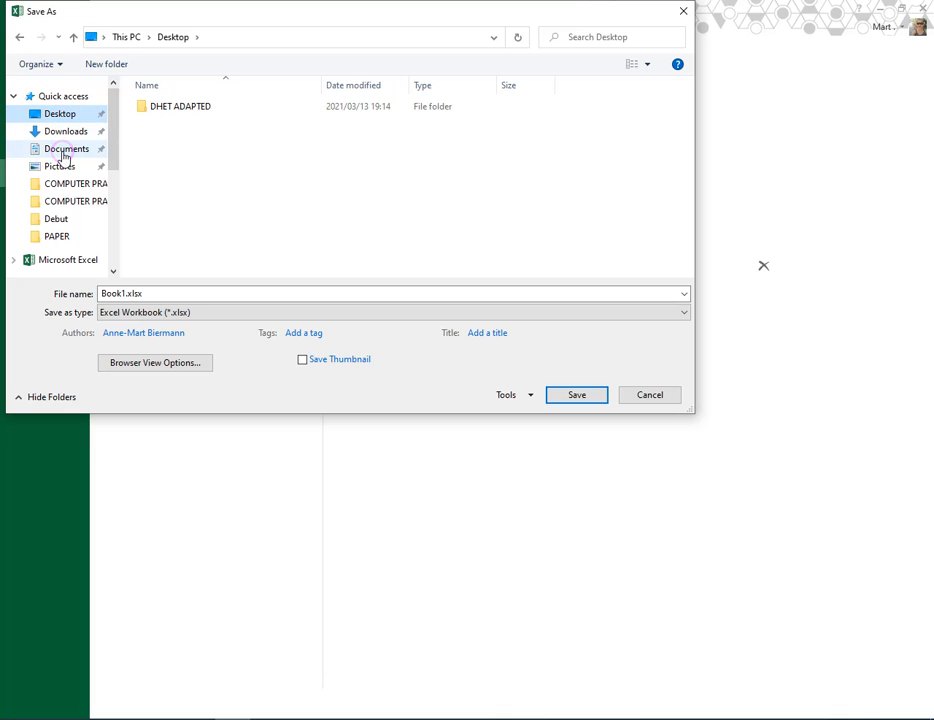
pyautogui.click(60, 166)
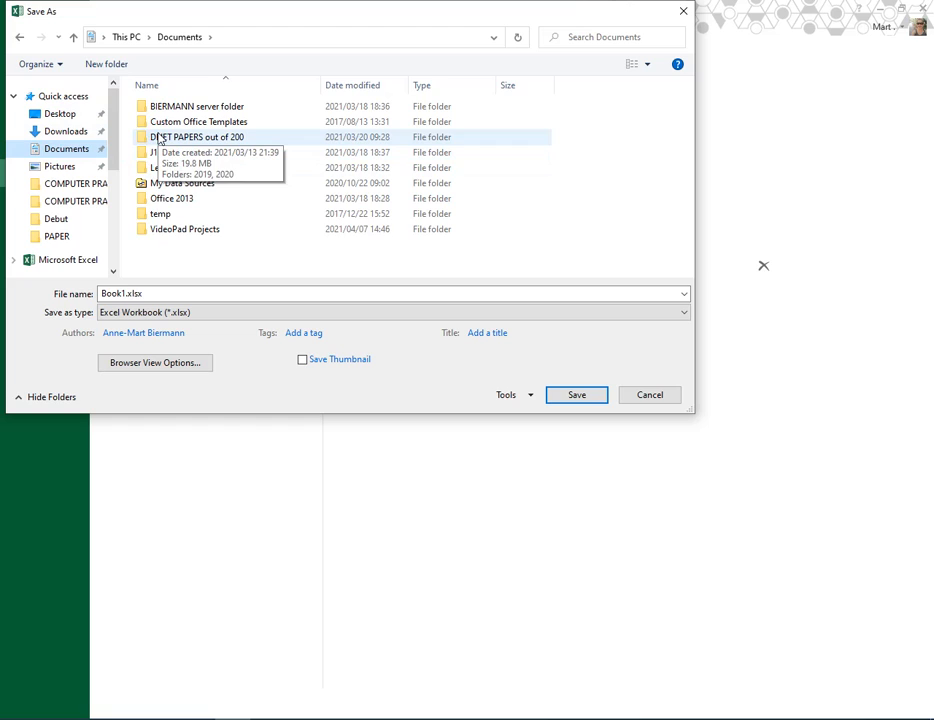
# Name the file Activity3 and save it as an Excel workbook
pyautogui.click(146, 292)
pyautogui.doubleClick(146, 292)
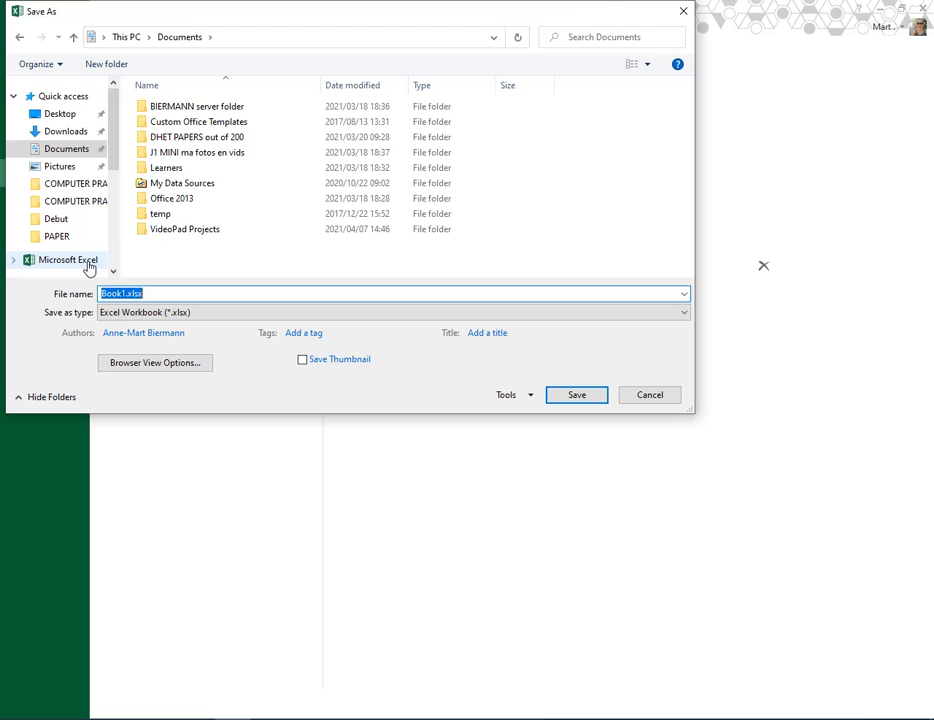
pyautogui.write('Activity3')
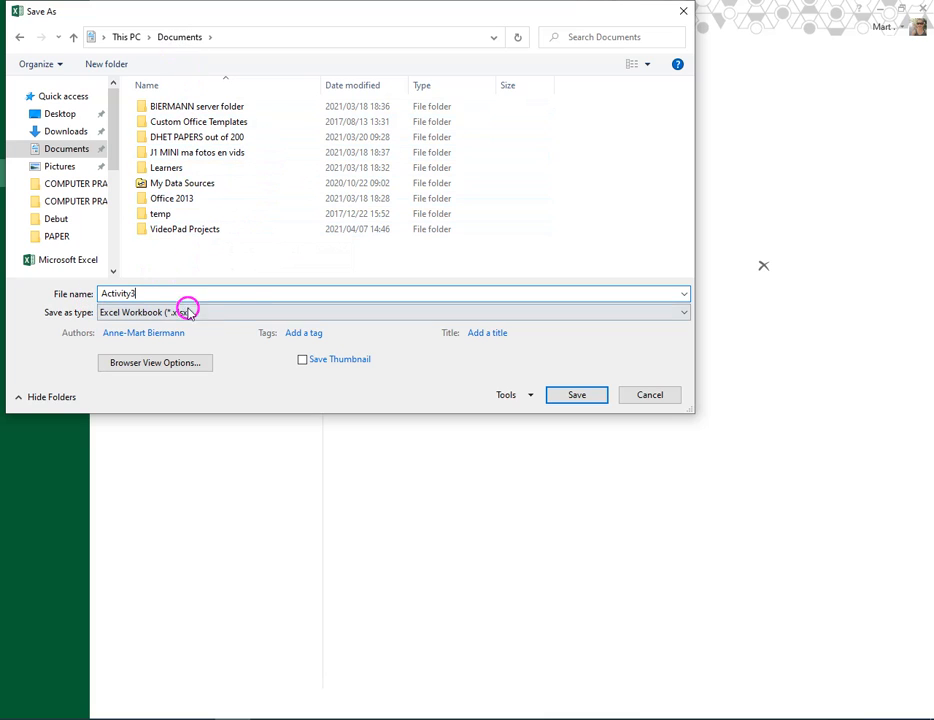
pyautogui.click(576, 395)
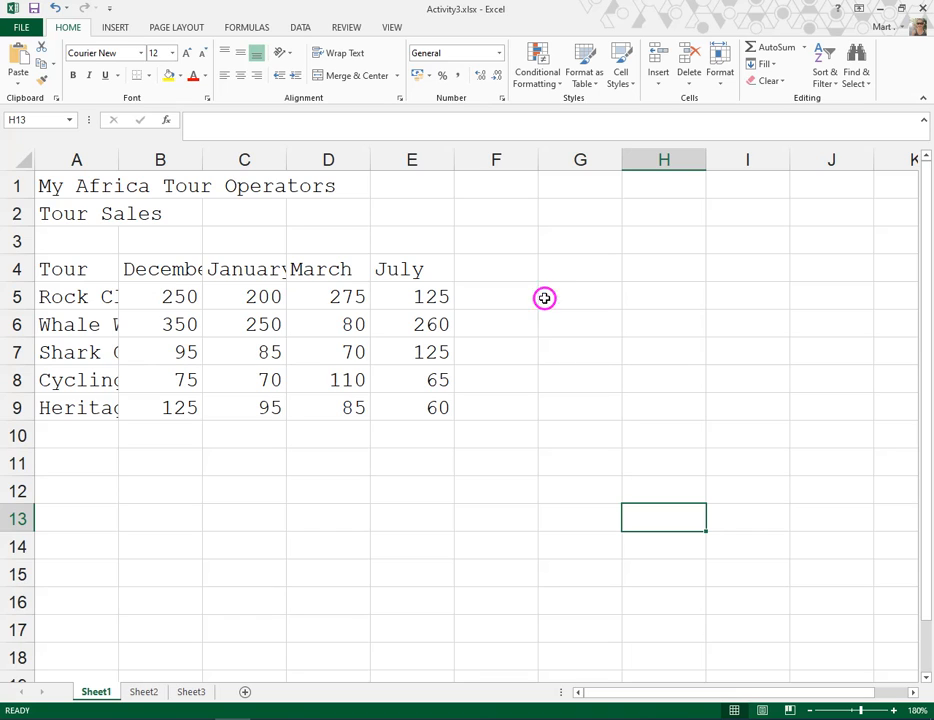
# Close the workbook and reopen Activity3.xlsx from the Documents folder using File Explorer
pyautogui.click(925, 10)
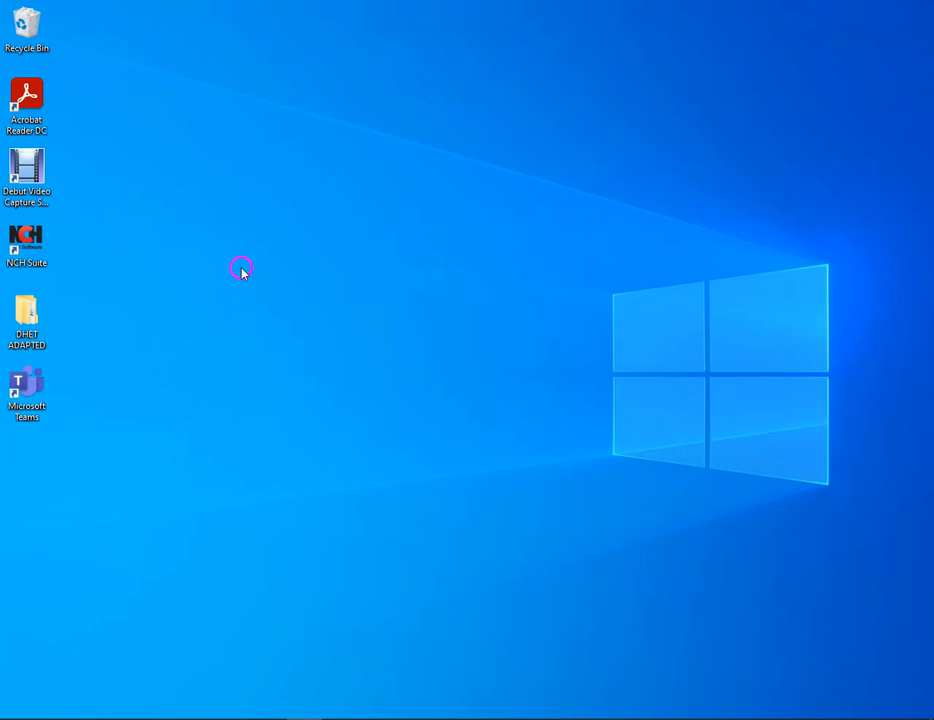
pyautogui.press('super+e')
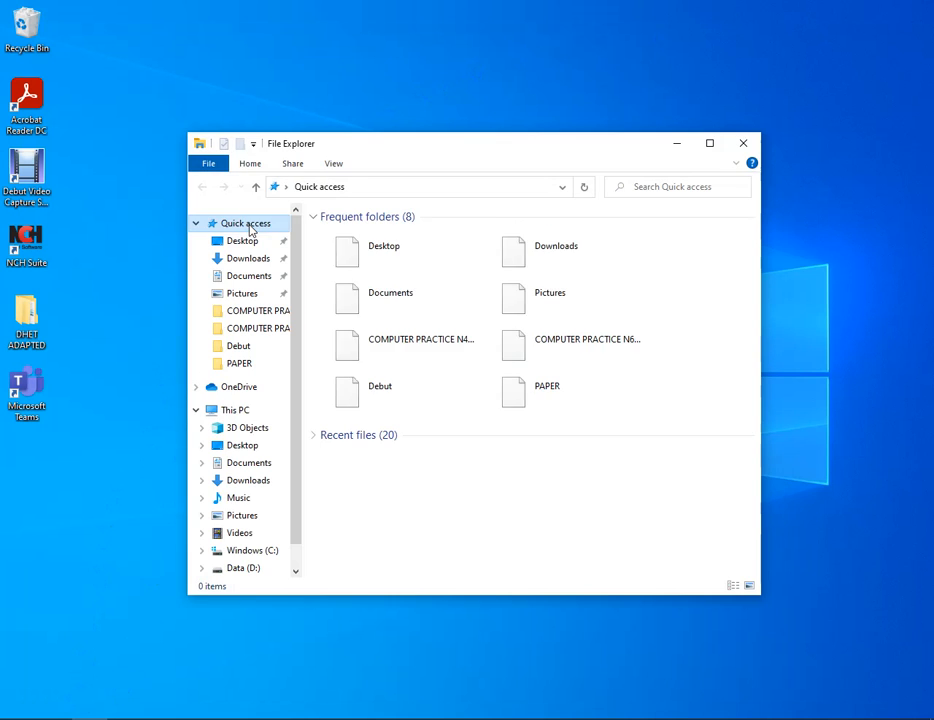
pyautogui.moveTo(354, 142); pyautogui.dragTo(189, 137)
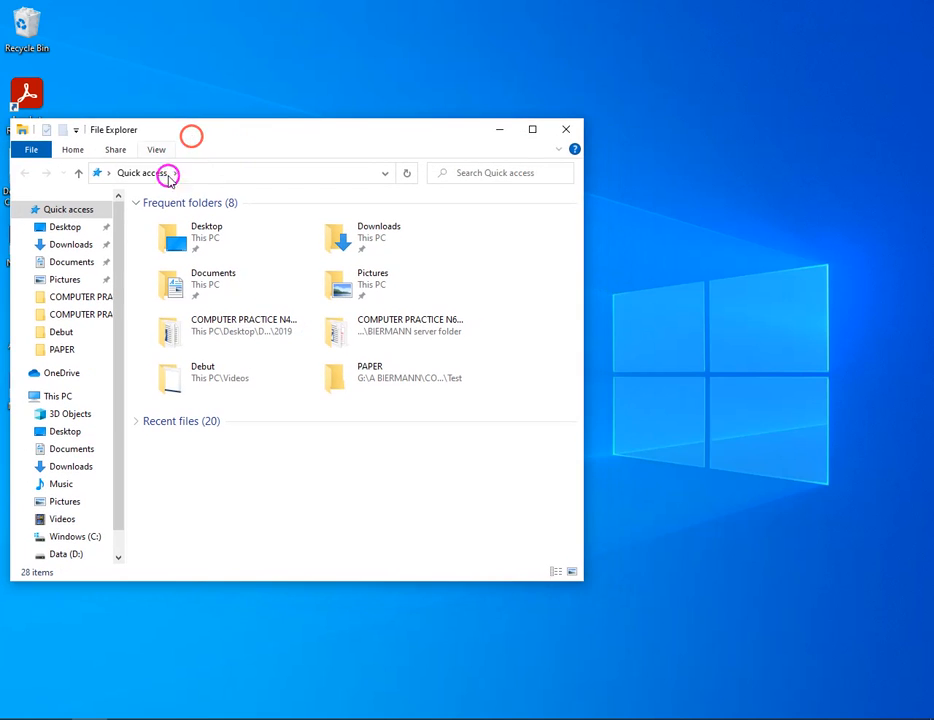
pyautogui.click(80, 262)
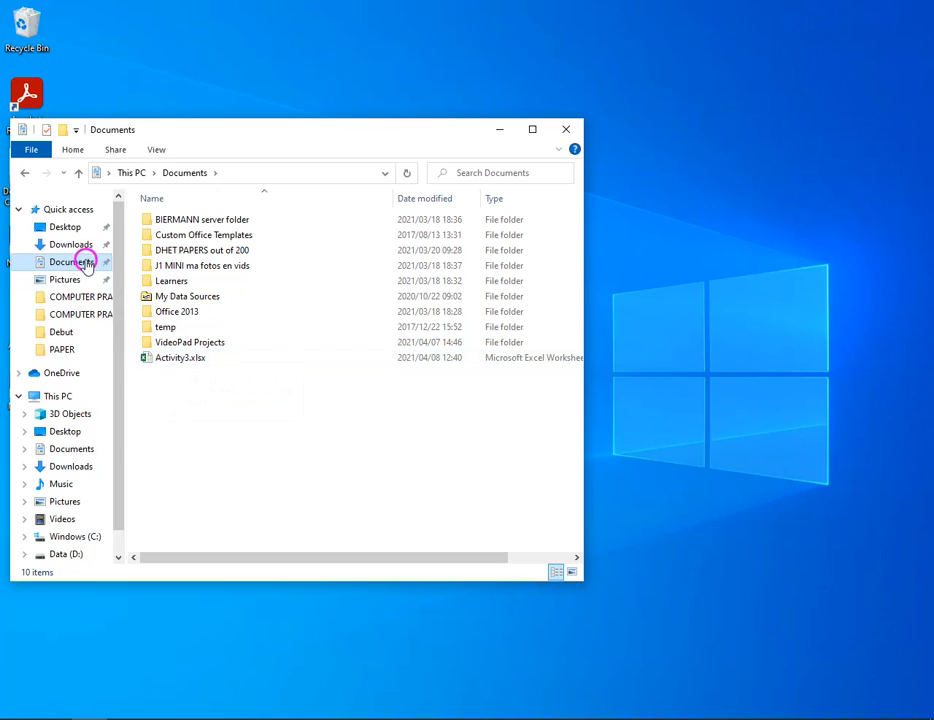
pyautogui.click(201, 365)
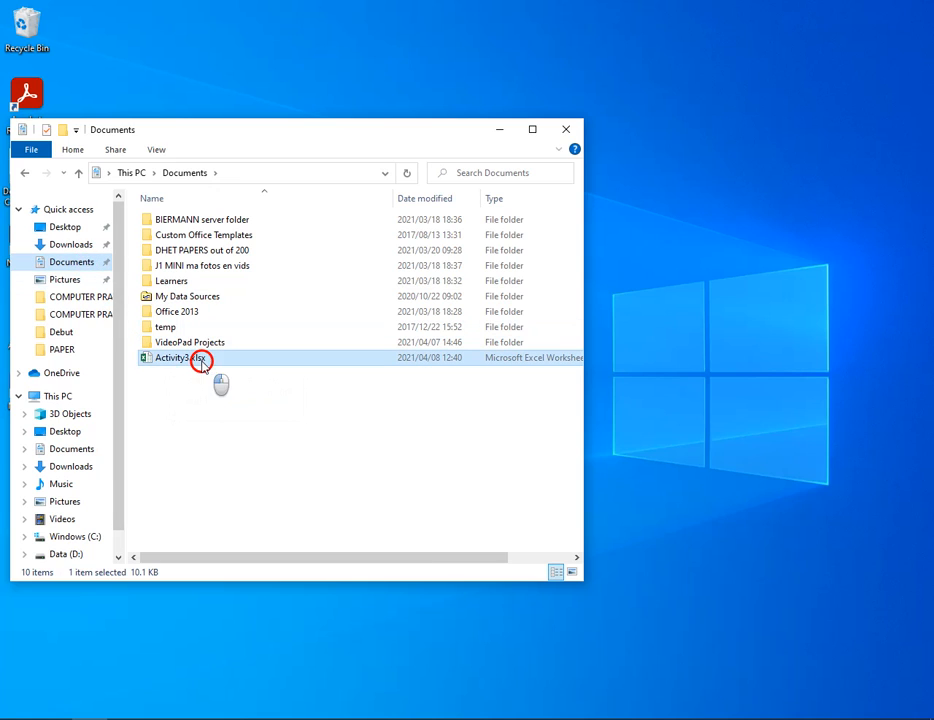
pyautogui.doubleClick(201, 365)
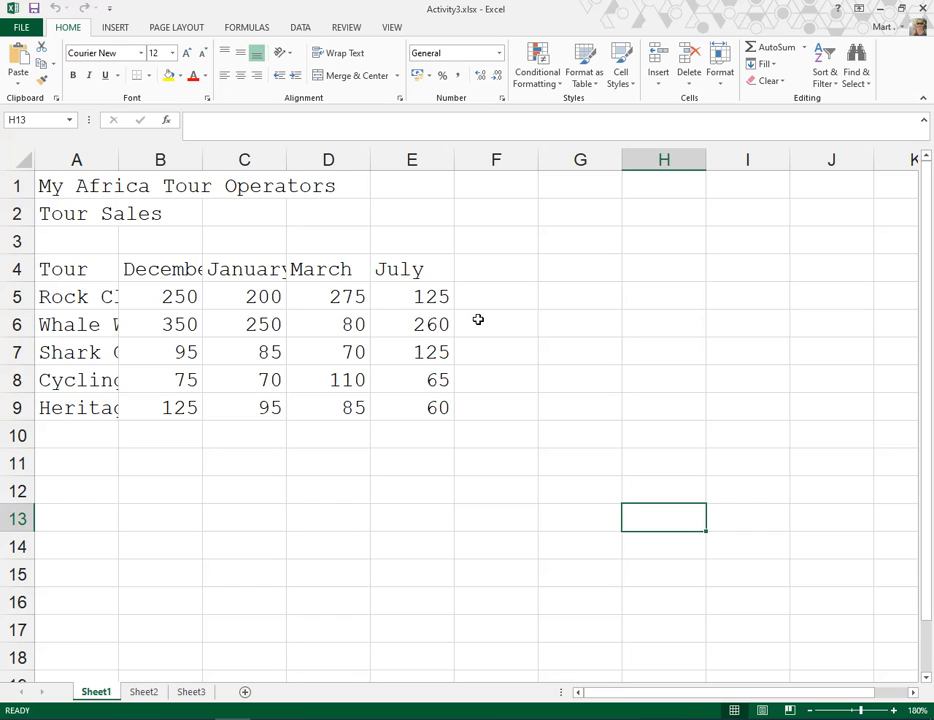
# Change the font of the entire Sheet1 worksheet to Arial
pyautogui.click(494, 288)
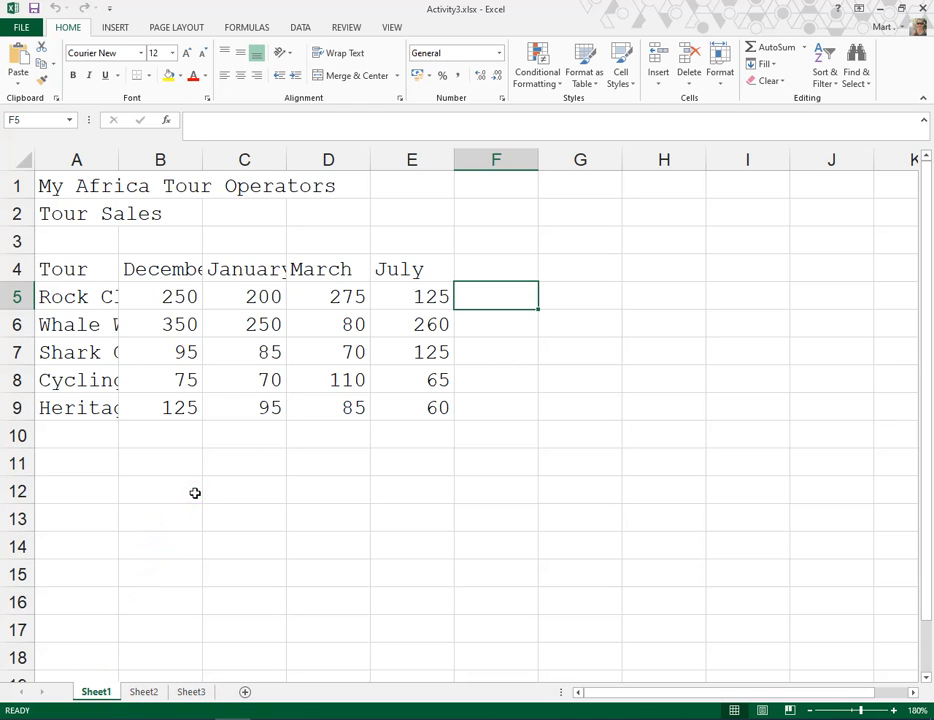
pyautogui.click(23, 161)
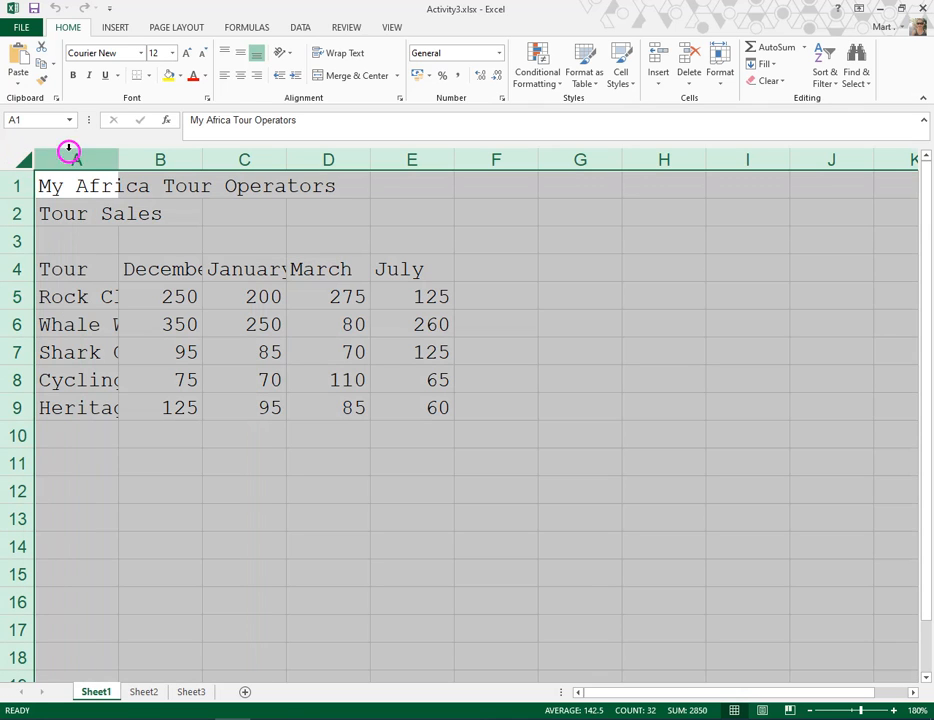
pyautogui.click(141, 53)
pyautogui.scroll(20, 140, 110)
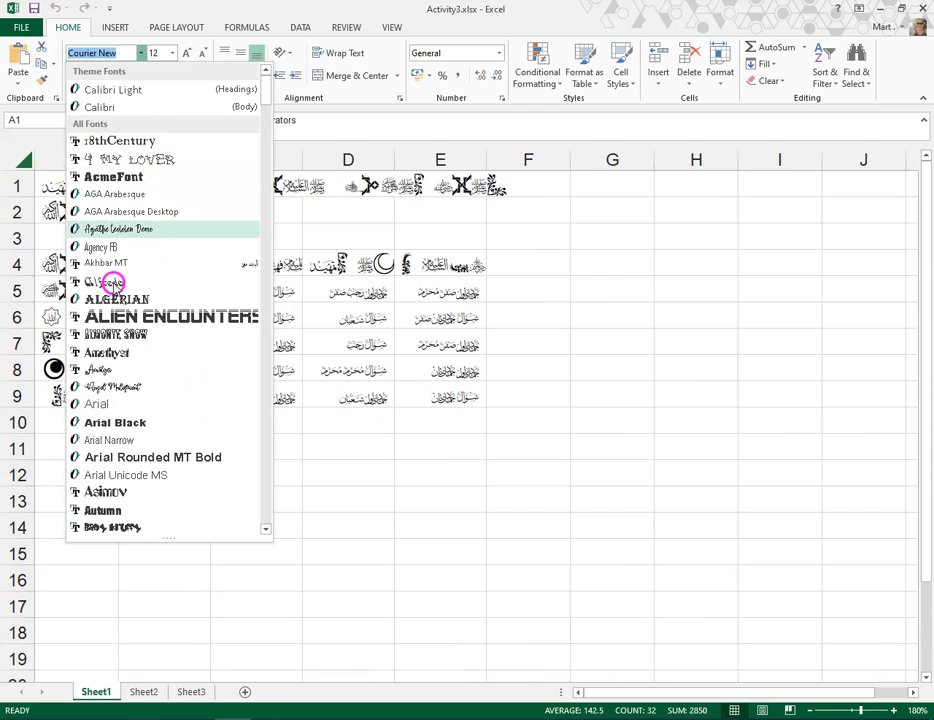
pyautogui.press('Escape')
pyautogui.click(139, 410)
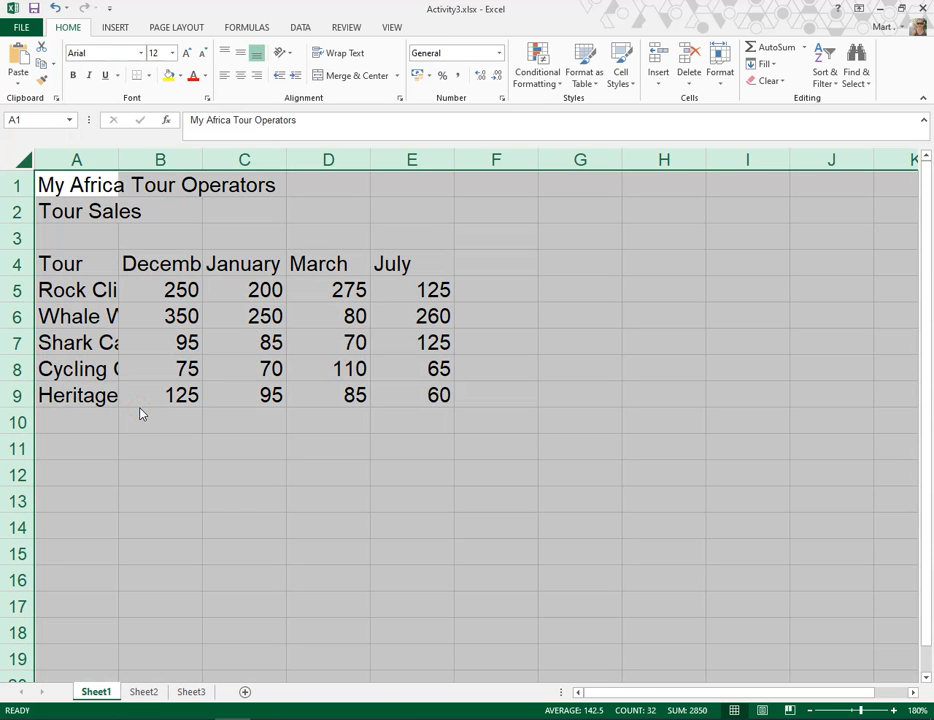
pyautogui.click(244, 241)
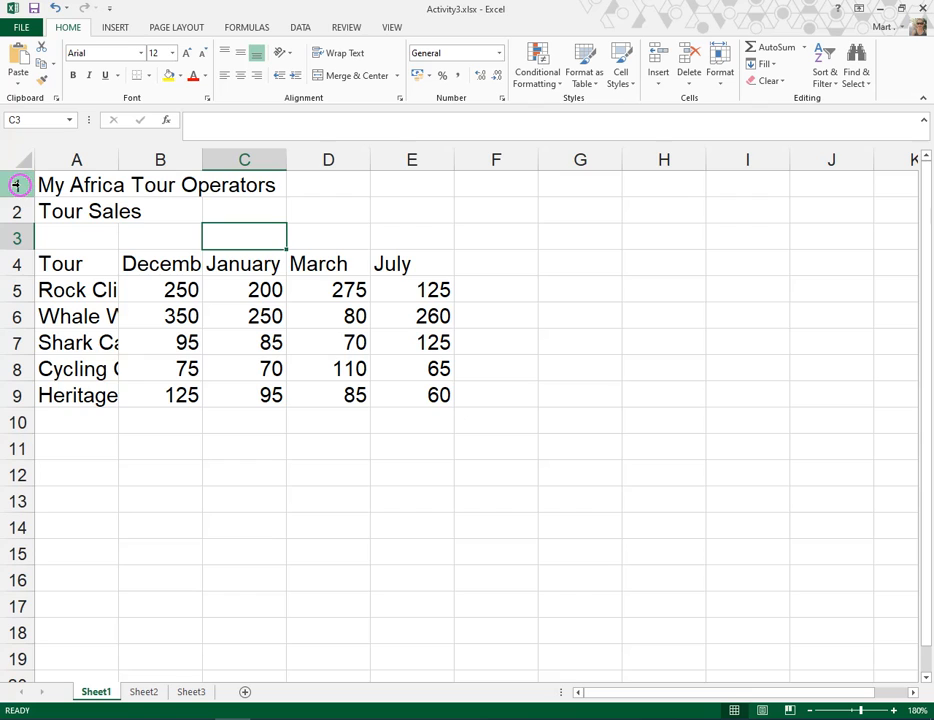
# Make the two title rows, rows 1 and 2, bold and set their font size to 14
pyautogui.moveTo(16, 185); pyautogui.dragTo(16, 211)
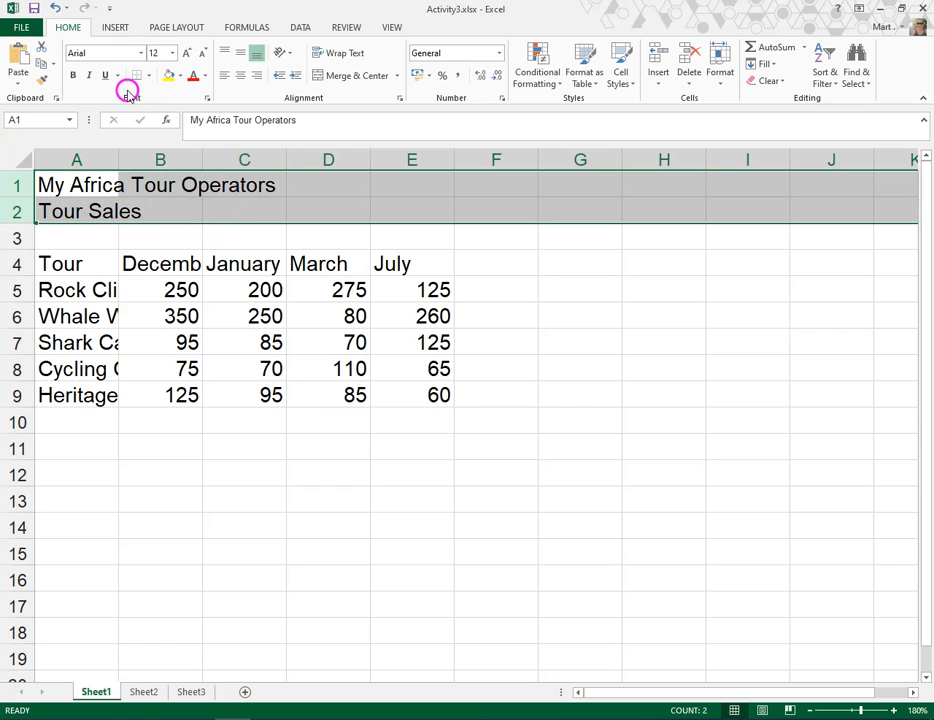
pyautogui.click(73, 76)
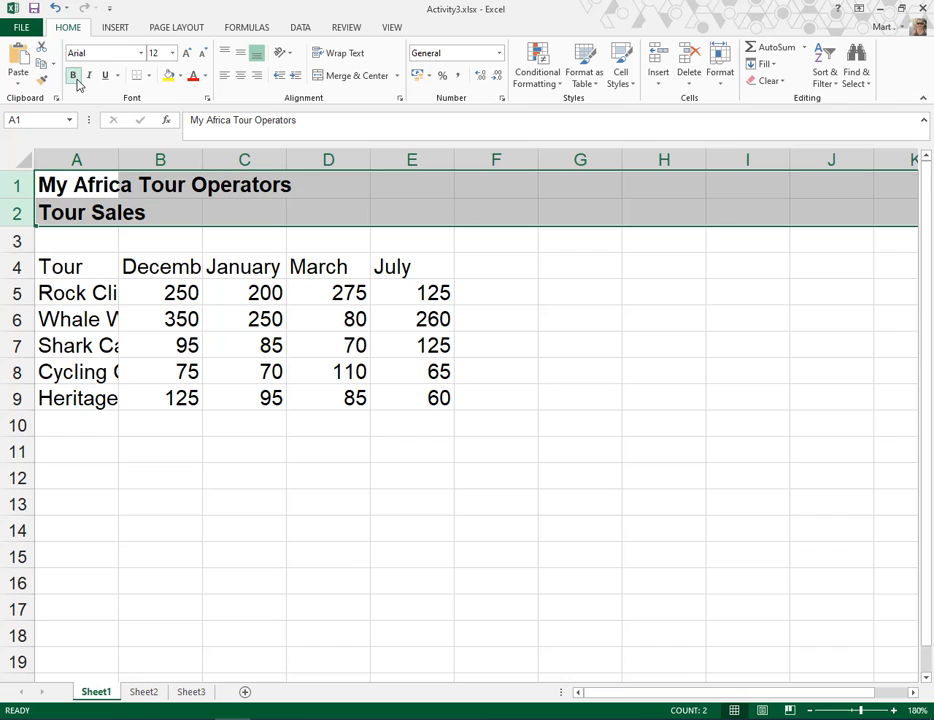
pyautogui.click(172, 54)
pyautogui.click(157, 138)
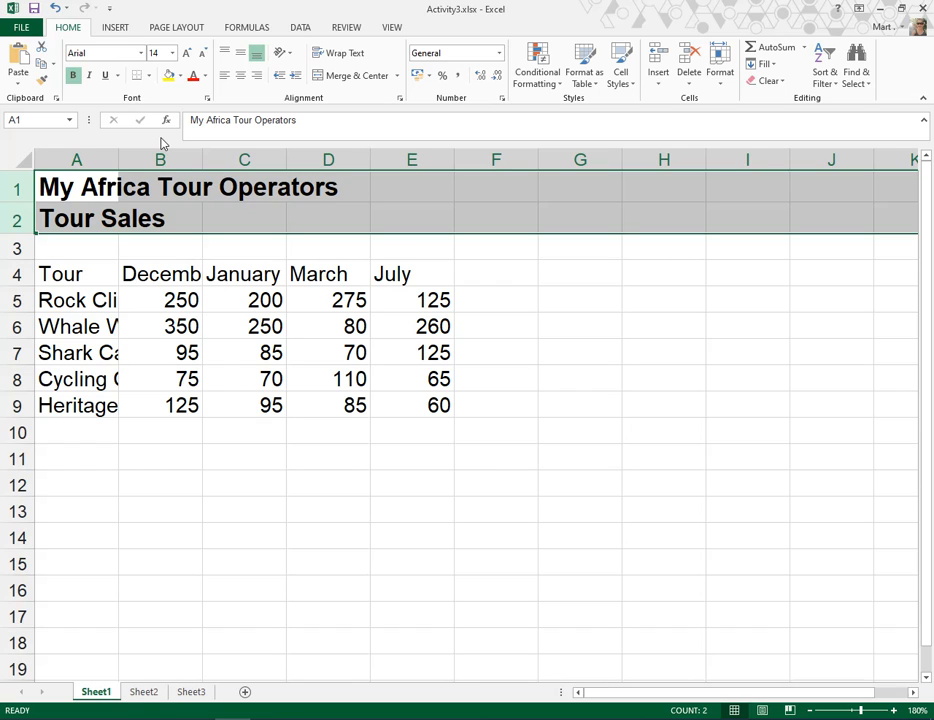
pyautogui.click(272, 267)
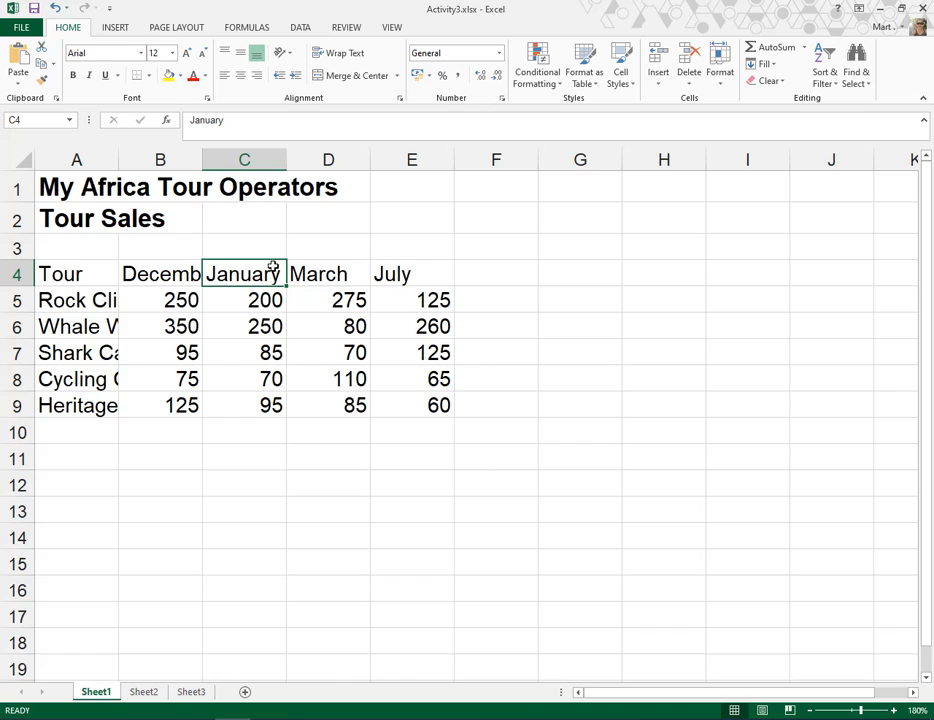
# Make the column headings in A4:E4, from Tour to July, bold
pyautogui.click(51, 276)
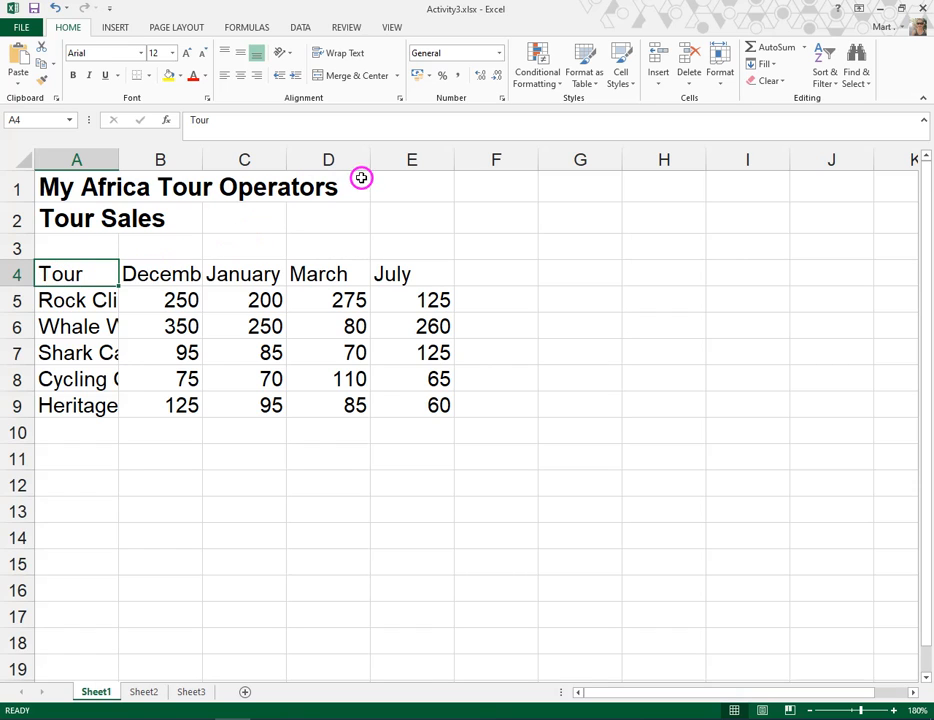
pyautogui.moveTo(88, 281); pyautogui.dragTo(428, 276)
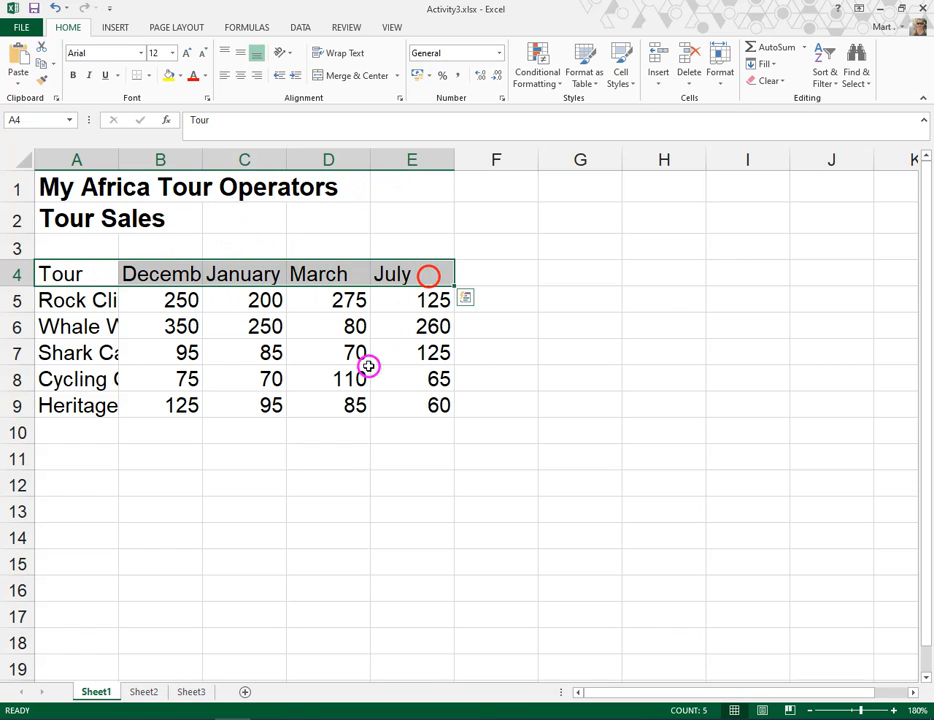
pyautogui.click(71, 75)
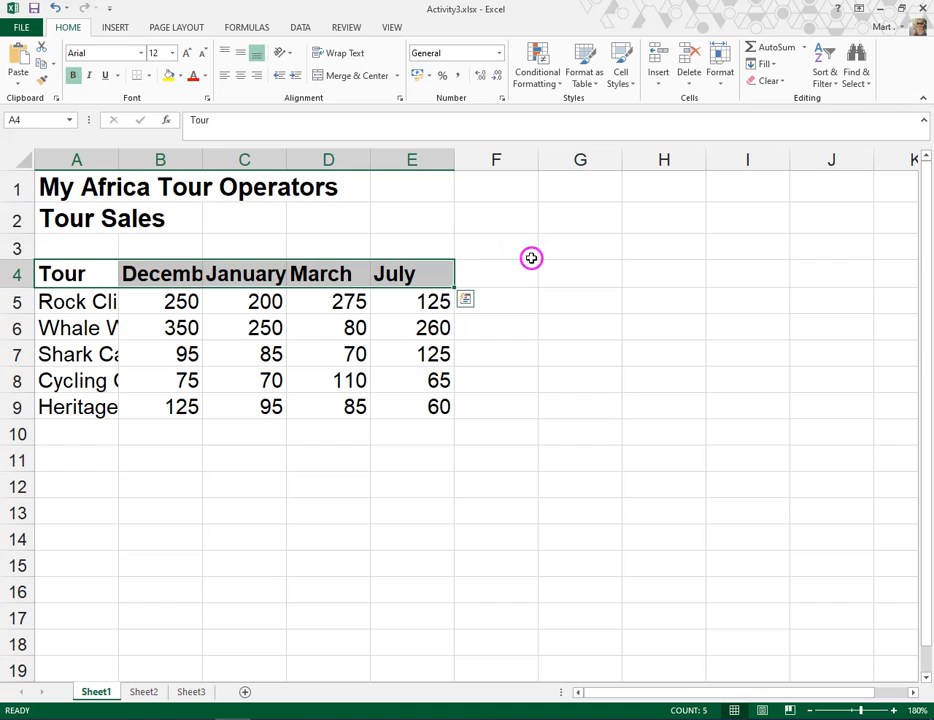
pyautogui.click(605, 350)
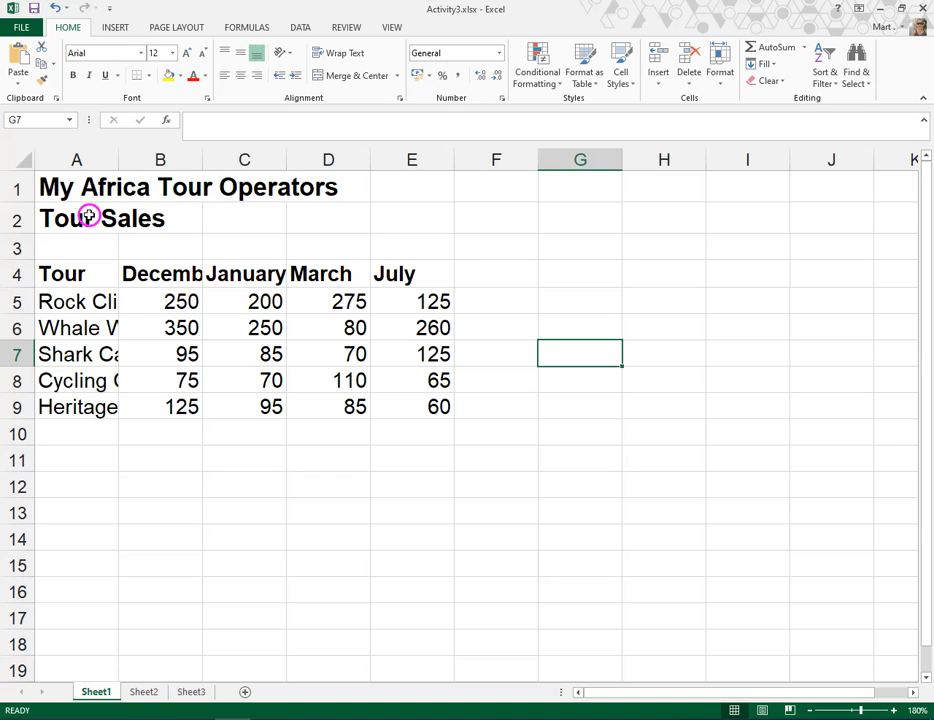
# AutoFit the width of all columns in the sheet and narrow column A to just beyond the longest tour name
pyautogui.click(22, 160)
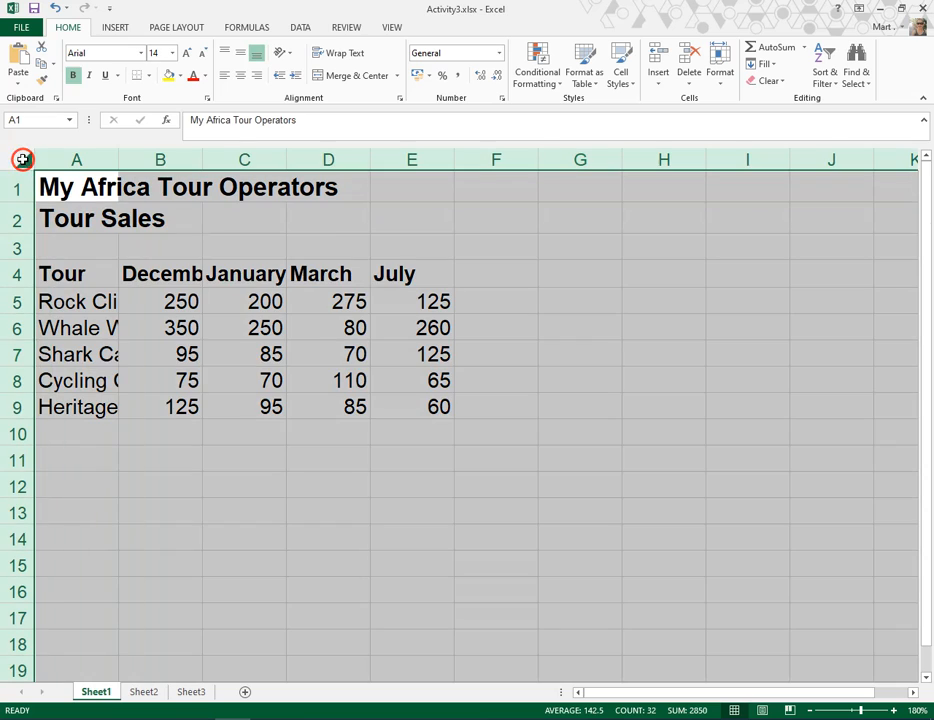
pyautogui.click(721, 76)
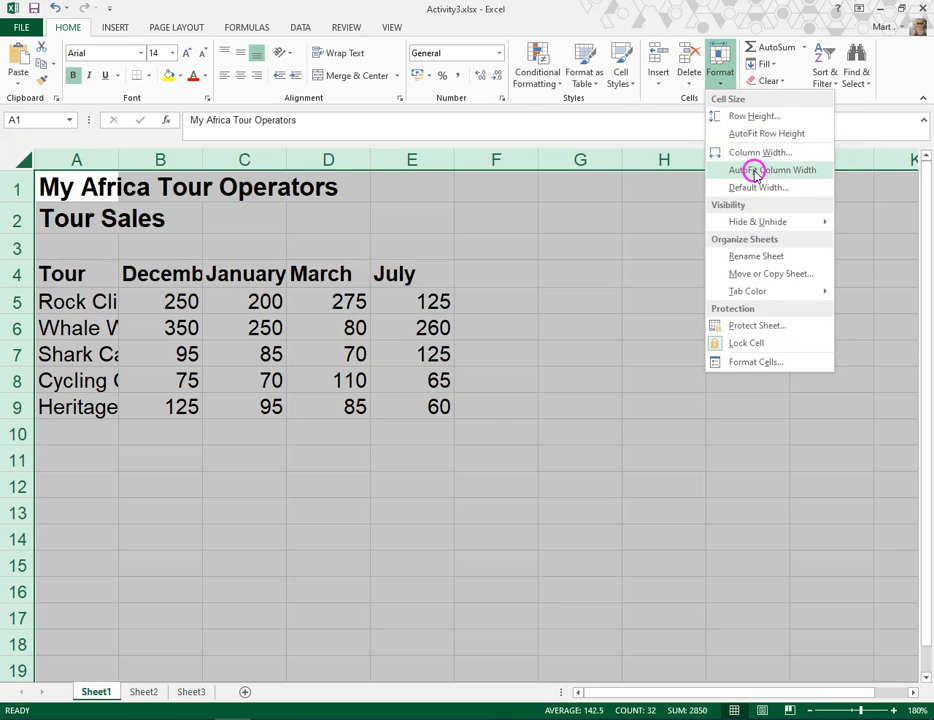
pyautogui.click(793, 170)
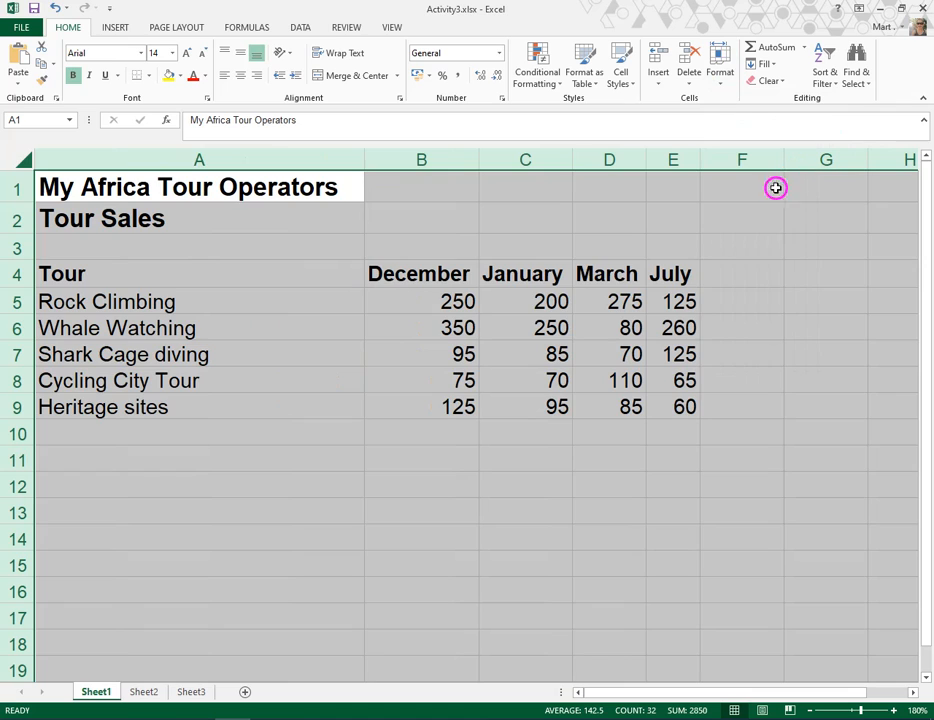
pyautogui.click(688, 250)
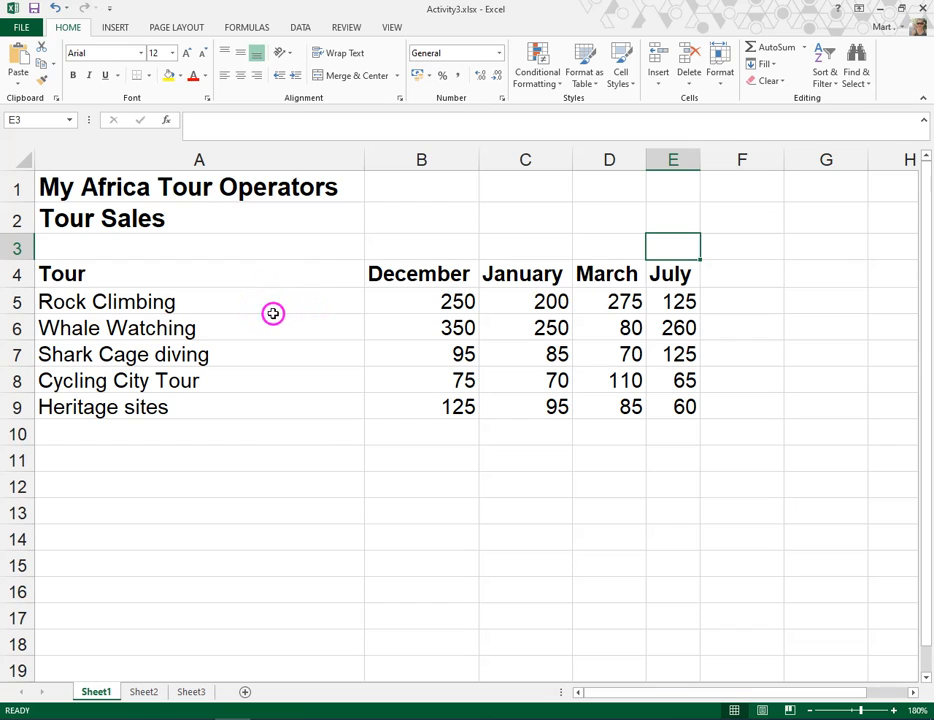
pyautogui.moveTo(365, 158); pyautogui.dragTo(234, 167)
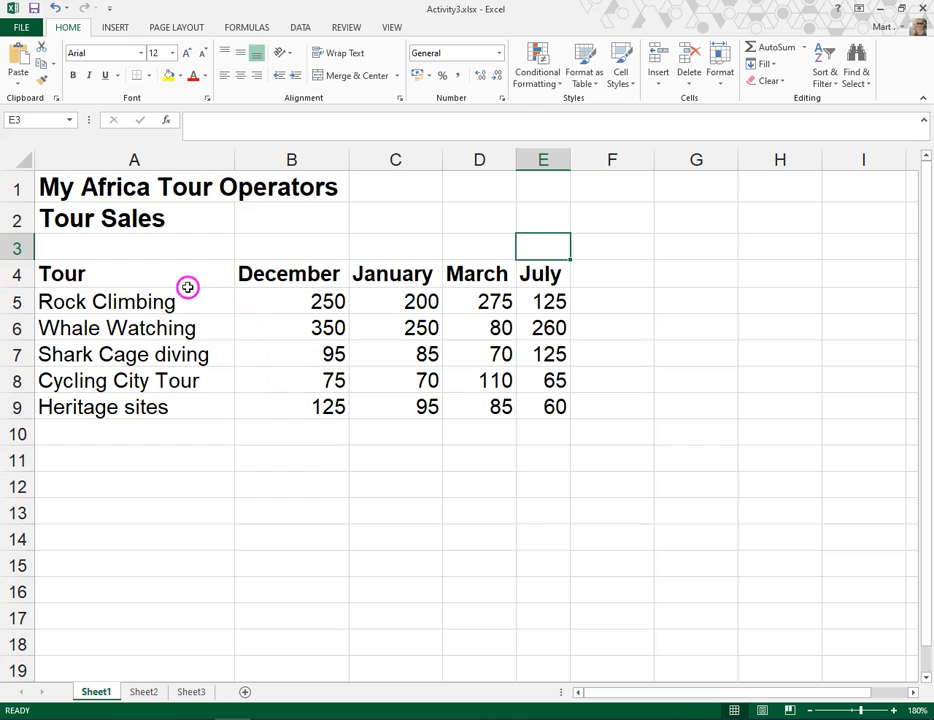
# Apply All Borders to the tour sales table in A4:E9
pyautogui.moveTo(179, 277); pyautogui.dragTo(538, 404)
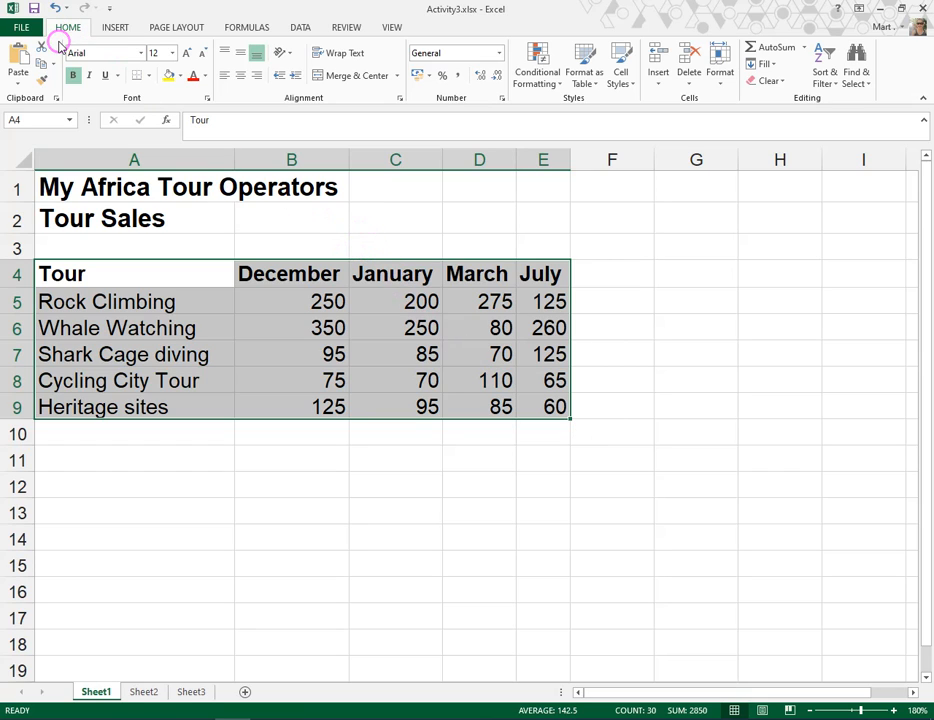
pyautogui.click(149, 76)
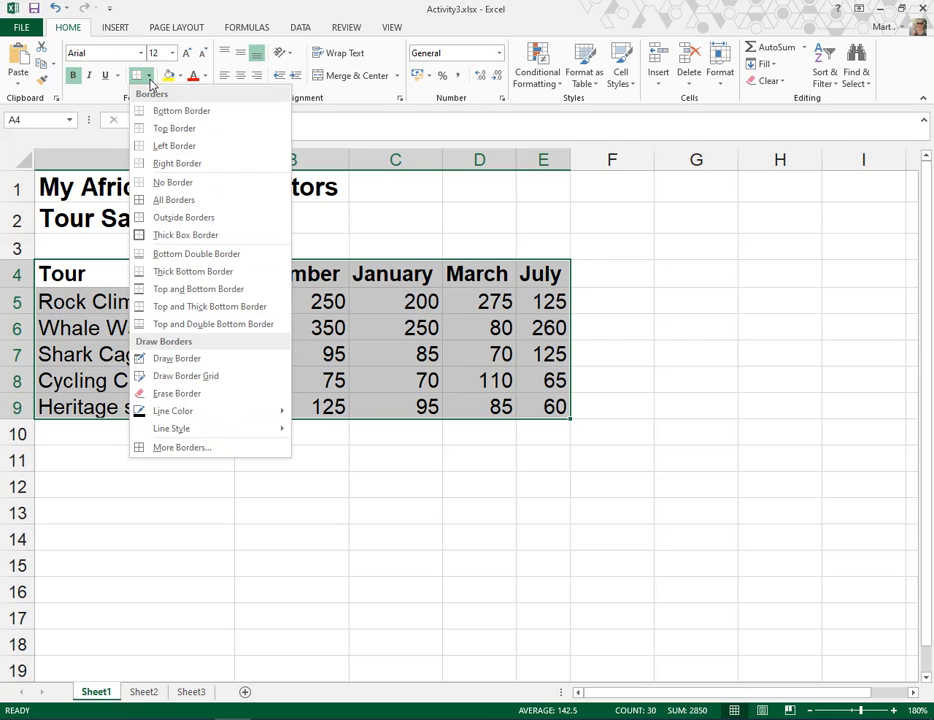
pyautogui.click(177, 203)
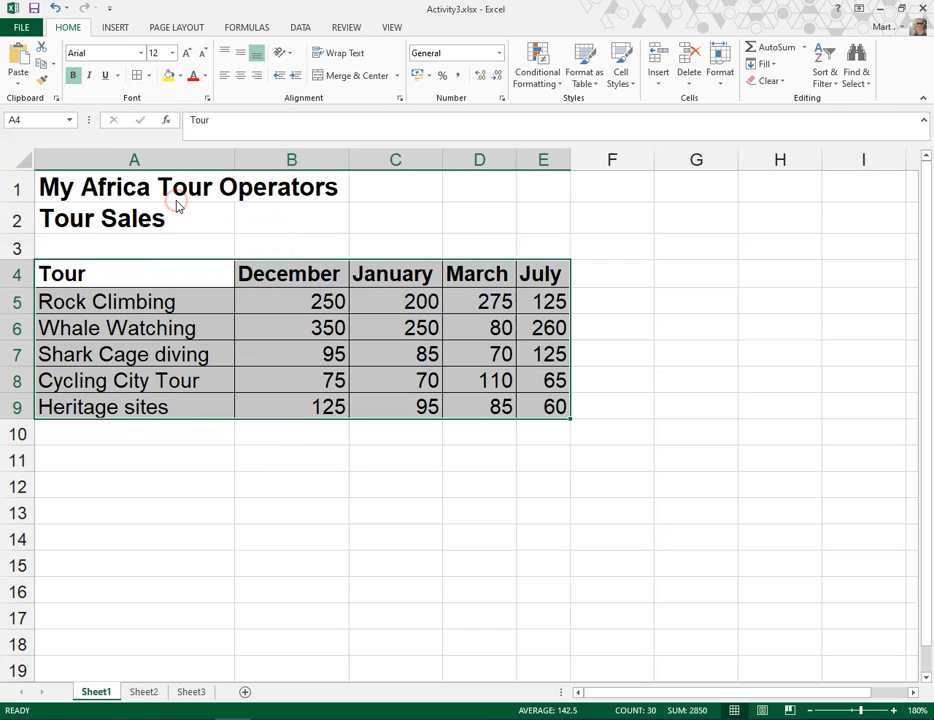
pyautogui.click(249, 293)
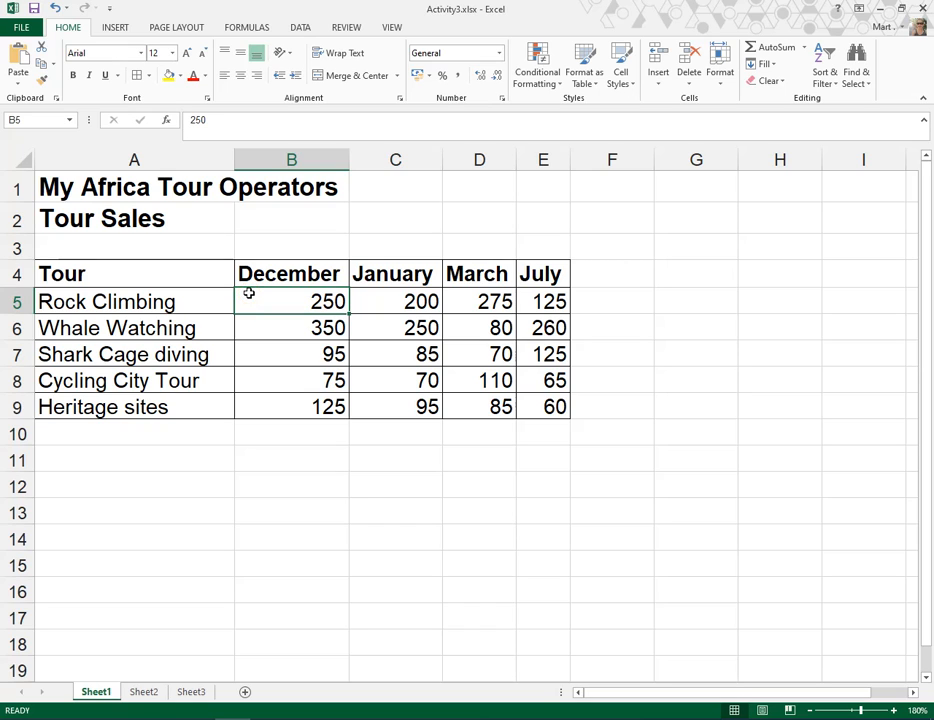
# Add a Thick Box Border around the outside of the table in A4:E9
pyautogui.moveTo(160, 271); pyautogui.dragTo(533, 404)
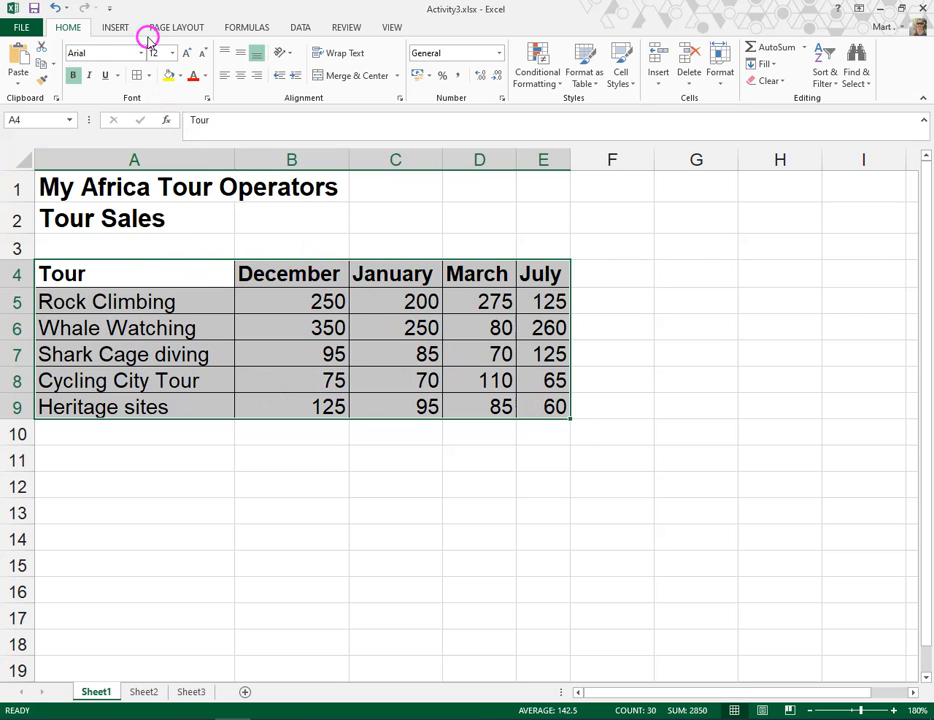
pyautogui.click(149, 76)
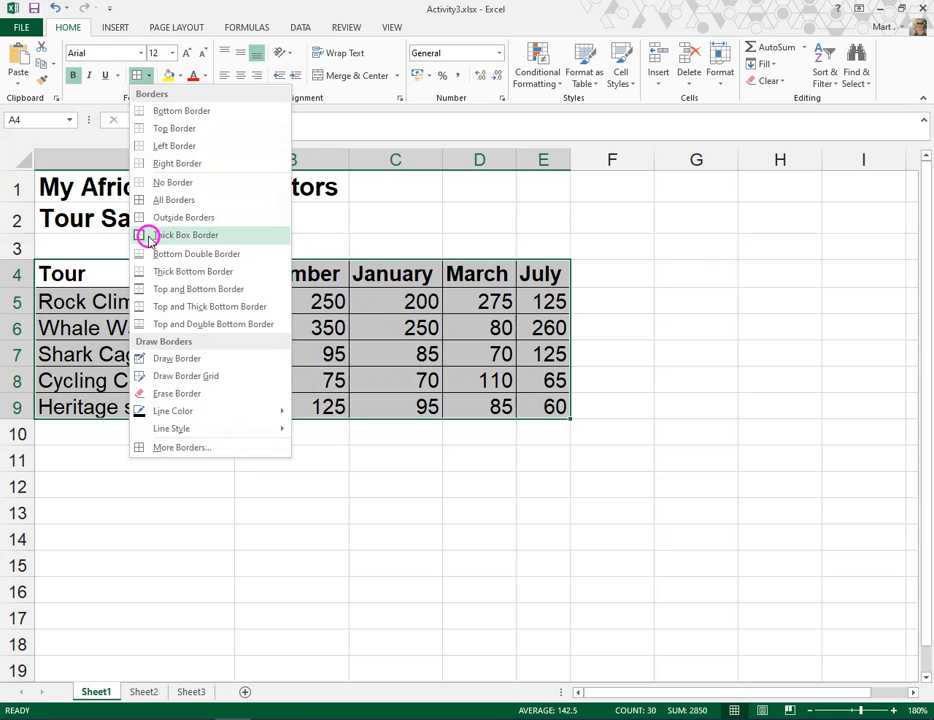
pyautogui.click(230, 240)
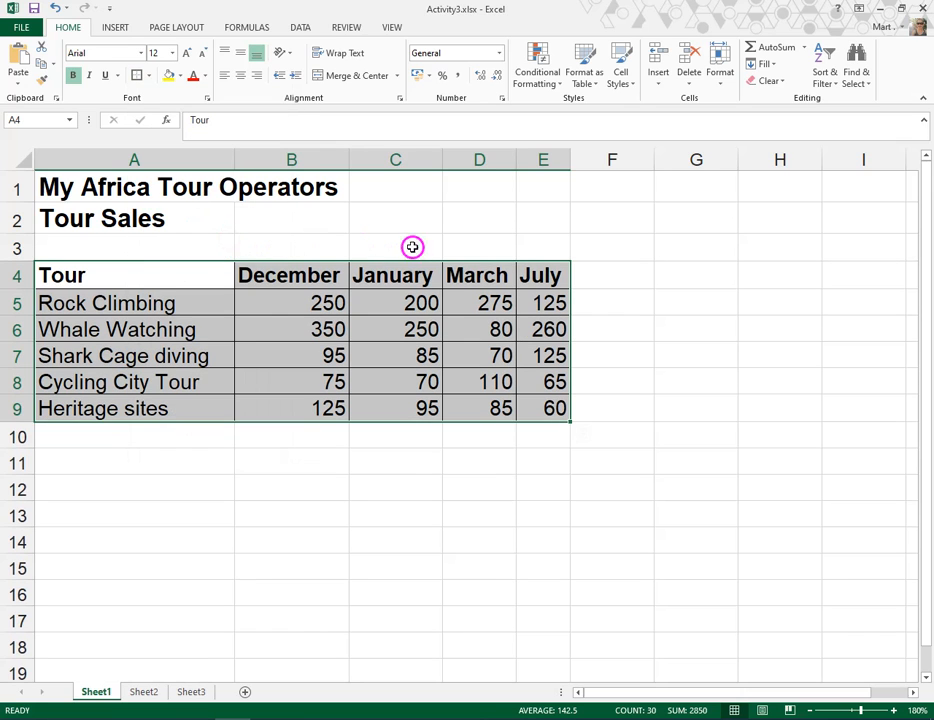
pyautogui.click(463, 245)
pyautogui.click(592, 311)
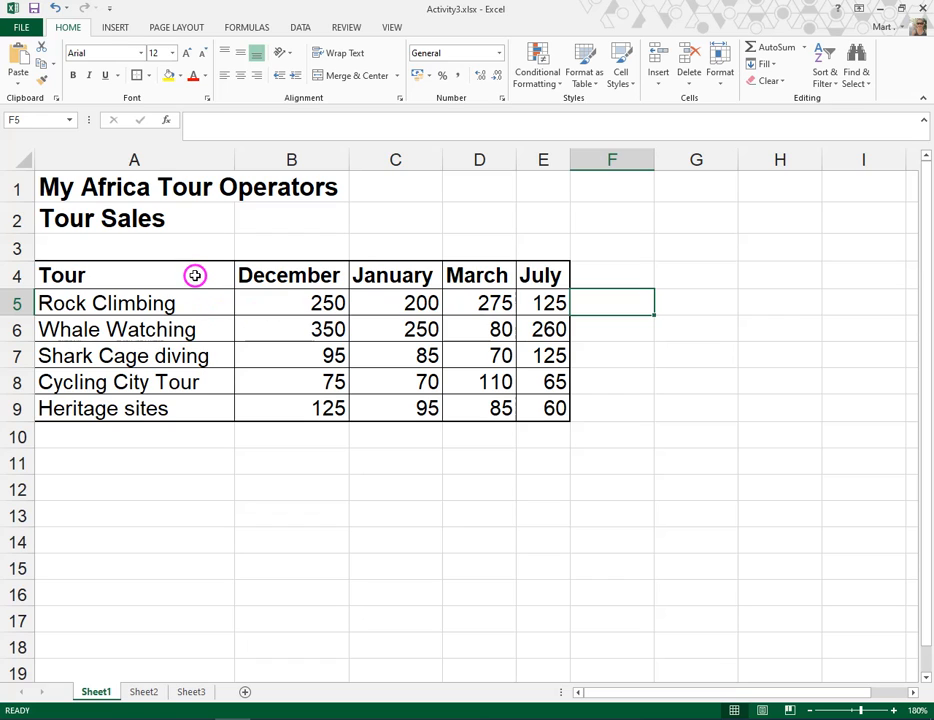
# Apply the same Thick Box Border around the column headings in A4:E4
pyautogui.moveTo(194, 275); pyautogui.dragTo(537, 273)
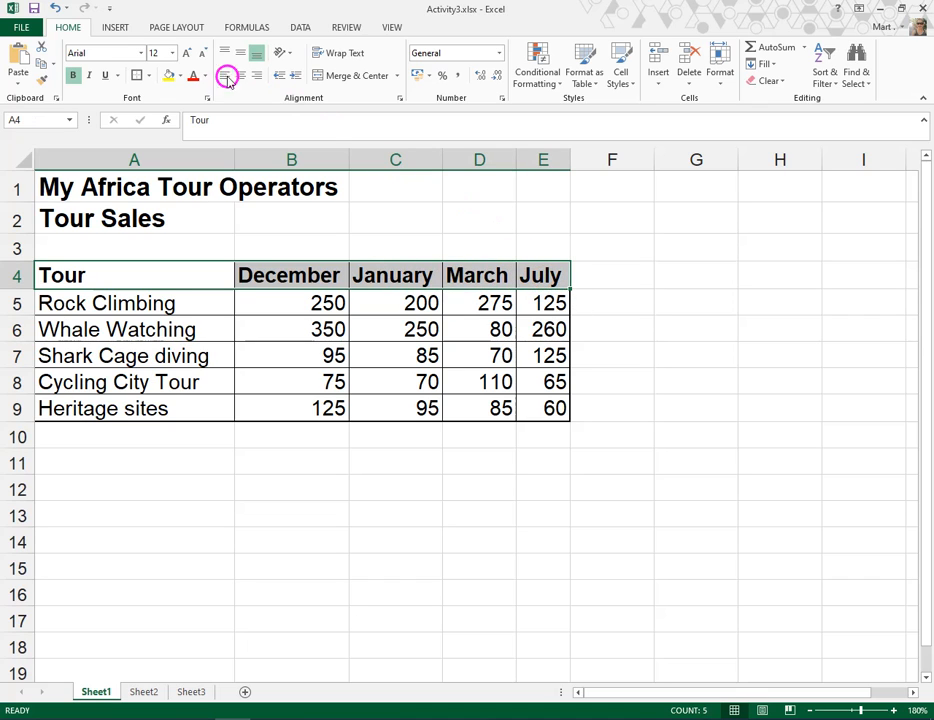
pyautogui.click(135, 77)
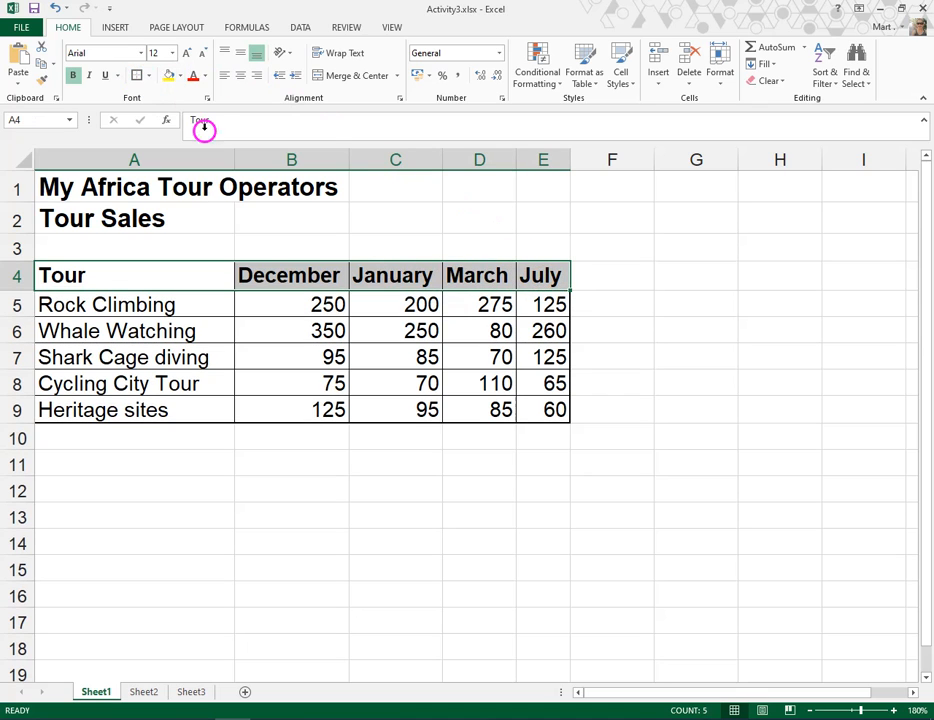
pyautogui.click(396, 304)
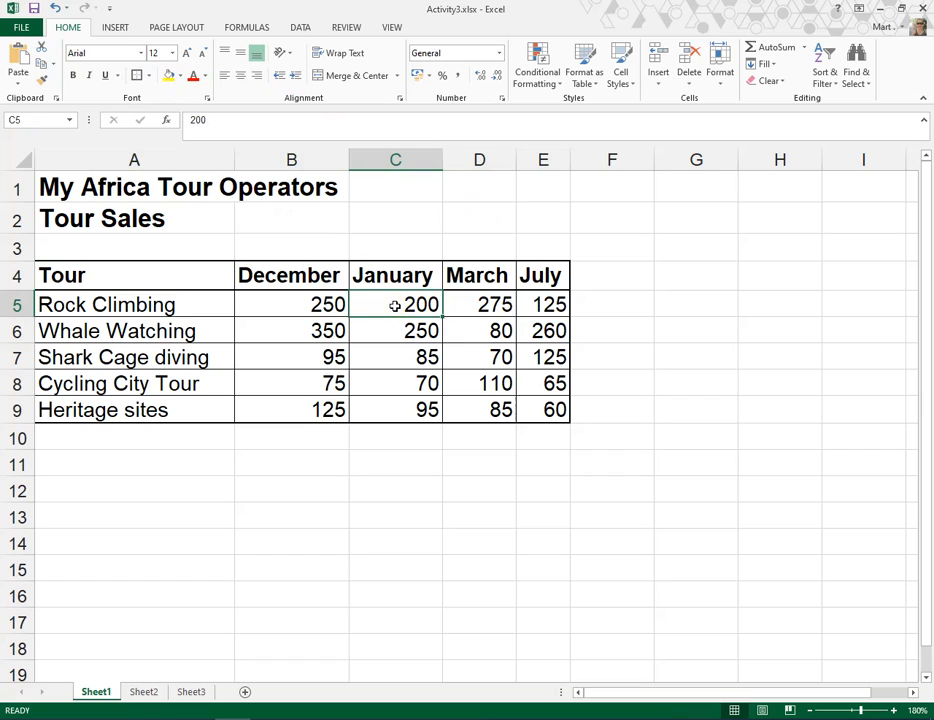
pyautogui.click(259, 277)
pyautogui.click(402, 274)
pyautogui.click(492, 273)
pyautogui.click(542, 274)
pyautogui.click(478, 353)
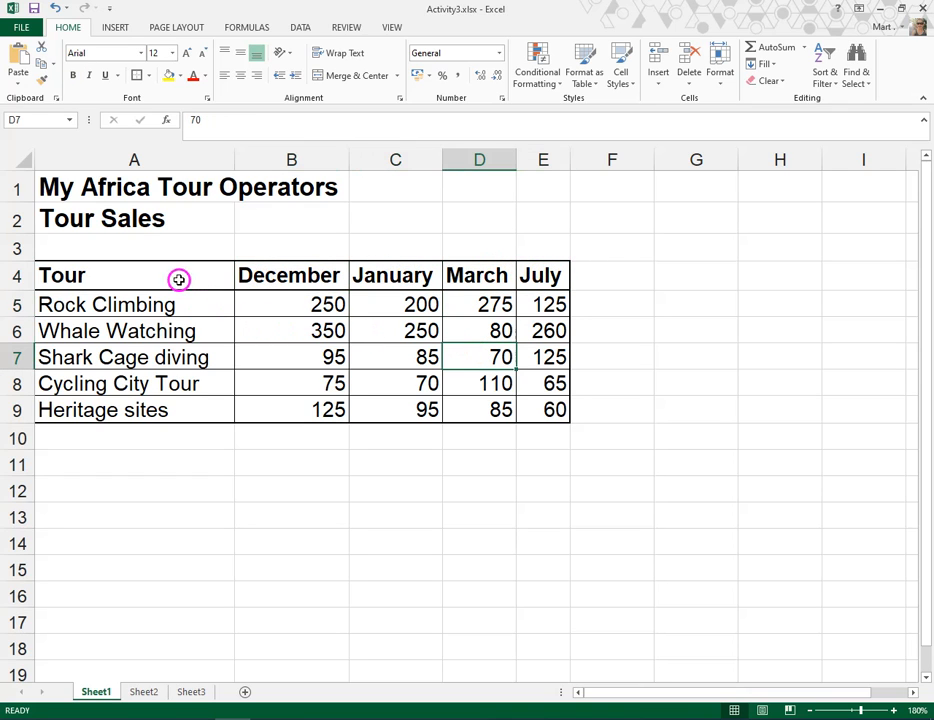
pyautogui.moveTo(548, 273); pyautogui.dragTo(156, 401)
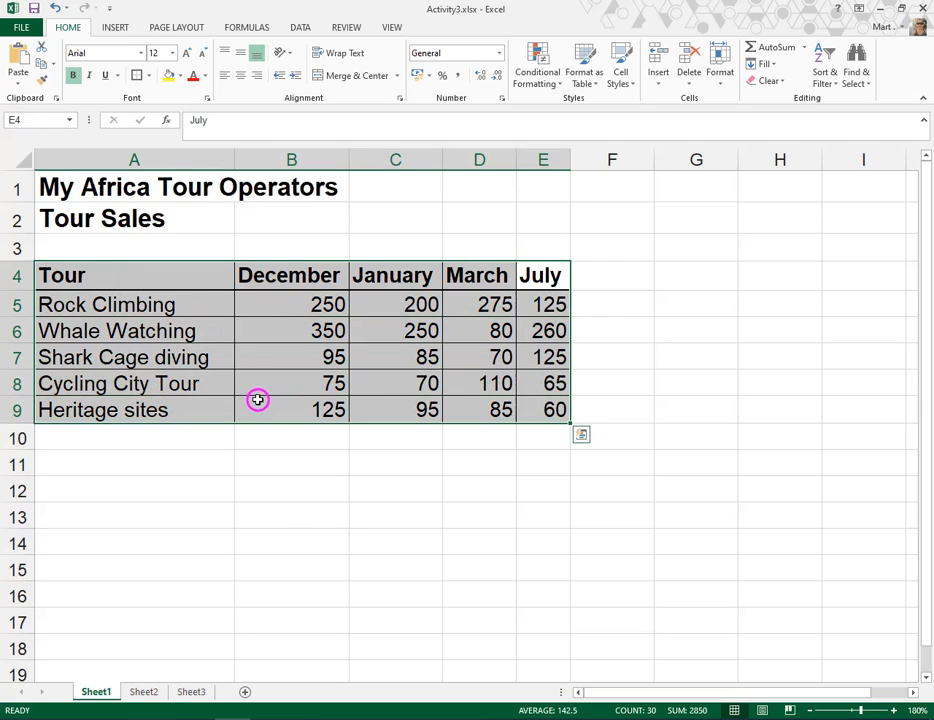
pyautogui.click(155, 277)
pyautogui.moveTo(155, 277); pyautogui.dragTo(527, 276)
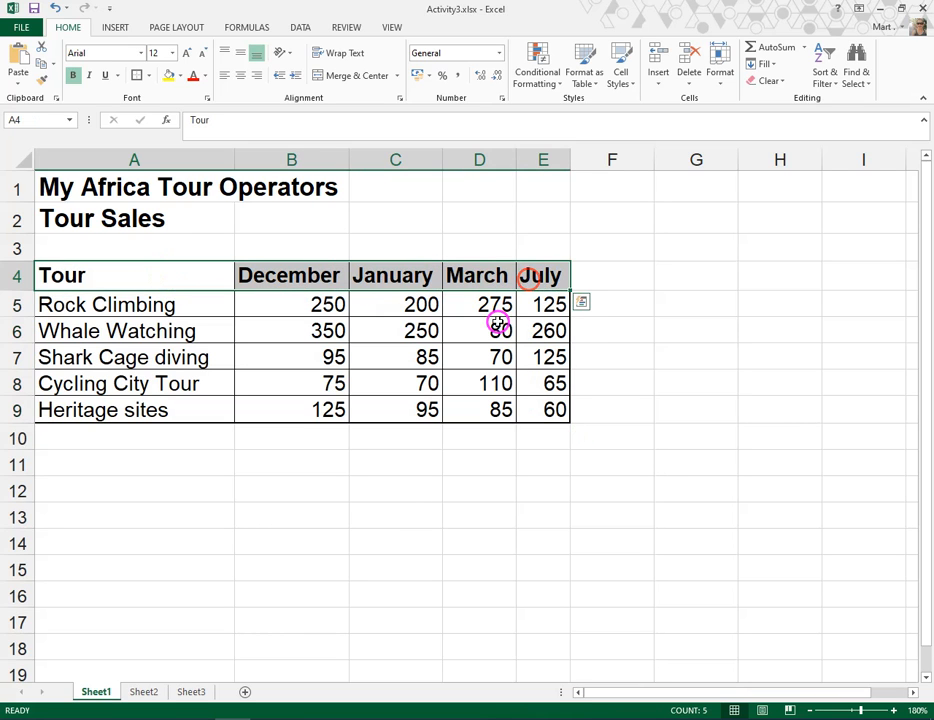
pyautogui.click(497, 322)
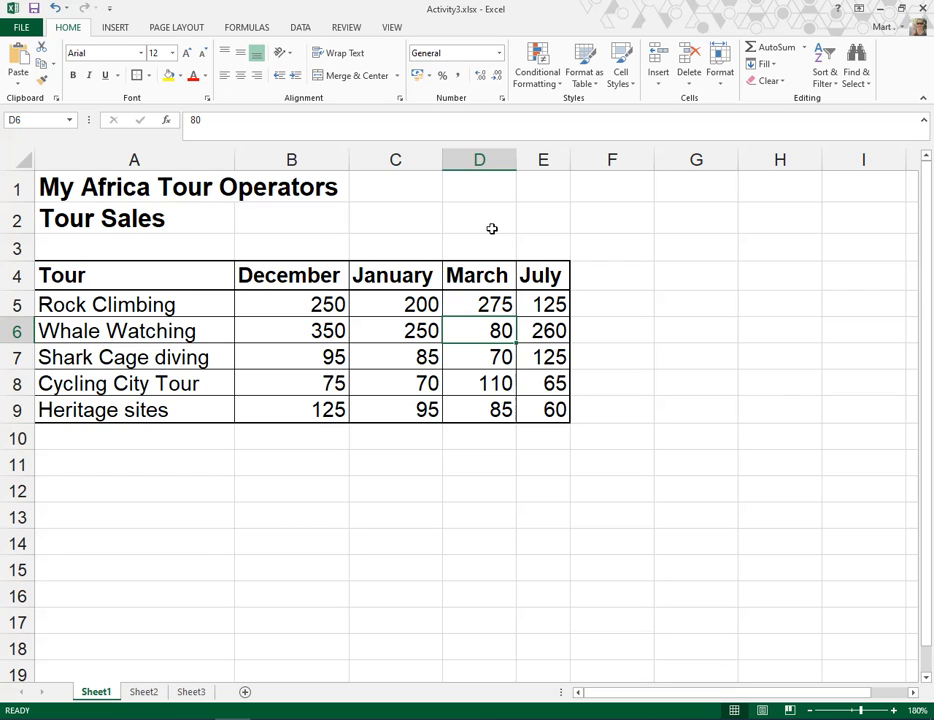
# Center the contents of all table cells in A4:E9 horizontally
pyautogui.click(115, 277)
pyautogui.moveTo(115, 277); pyautogui.dragTo(527, 405)
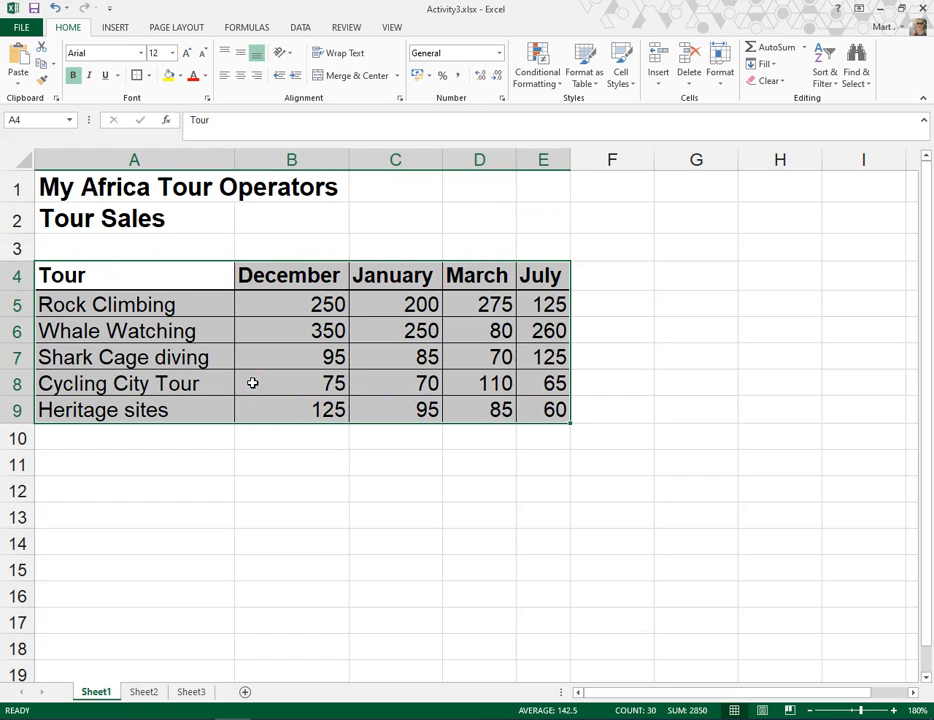
pyautogui.rightClick(252, 340)
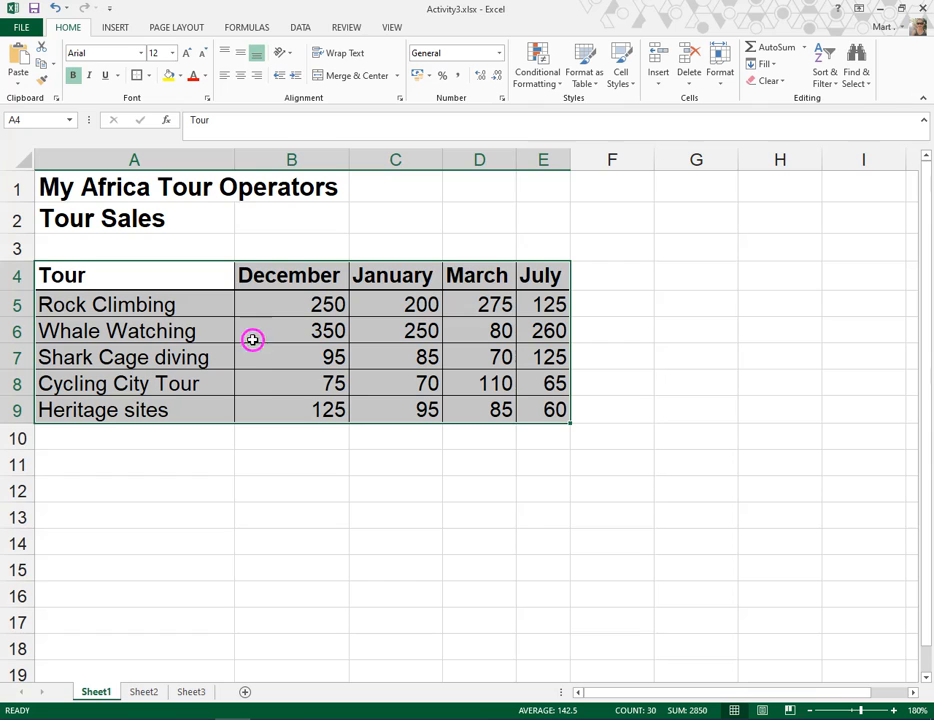
pyautogui.click(240, 80)
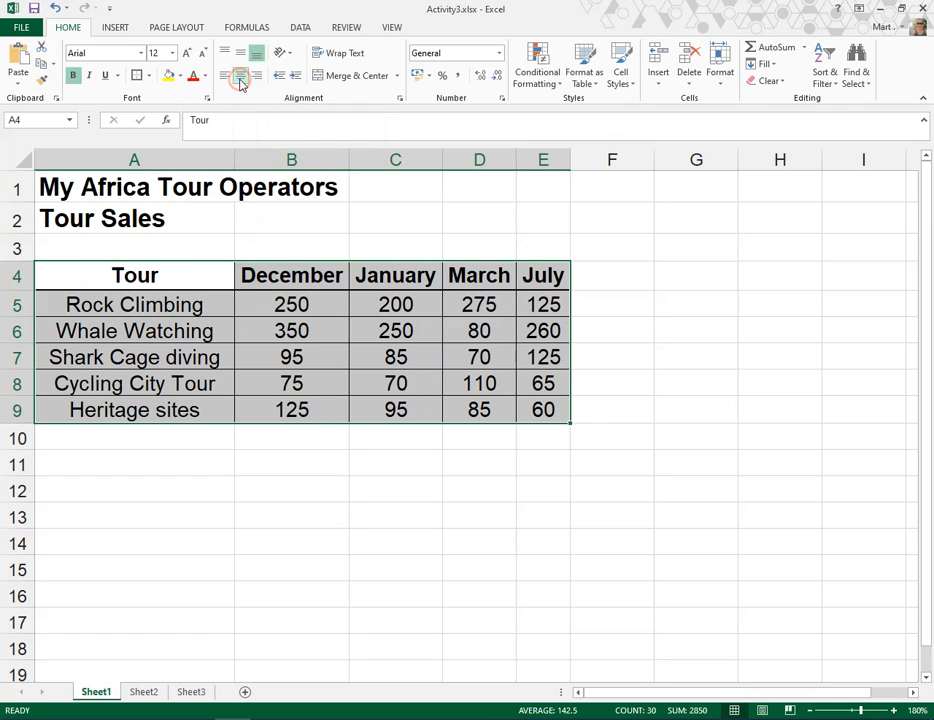
pyautogui.click(484, 357)
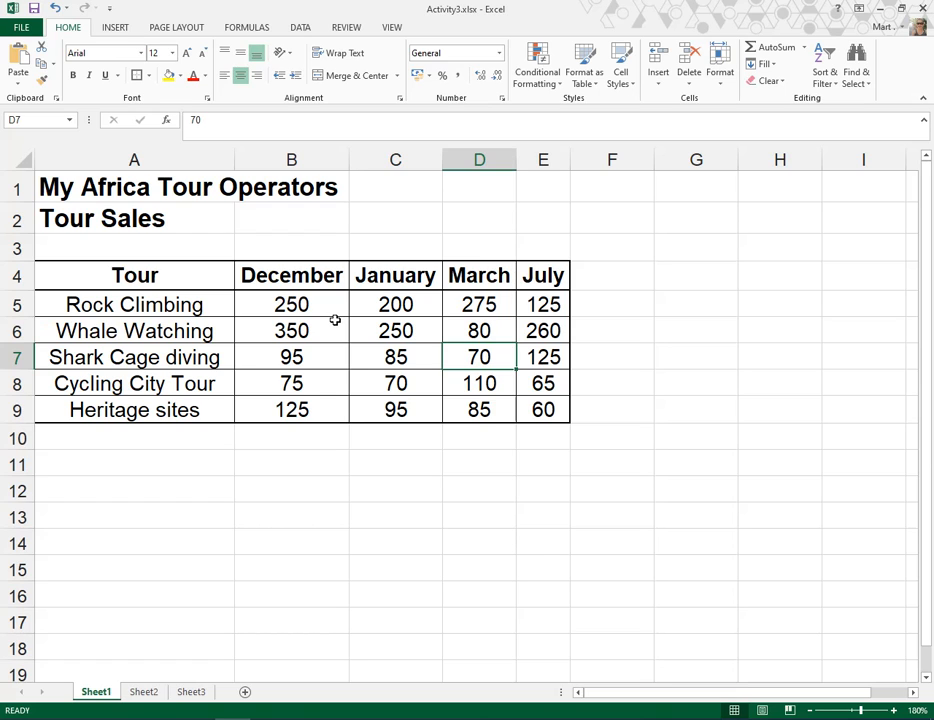
pyautogui.click(720, 74)
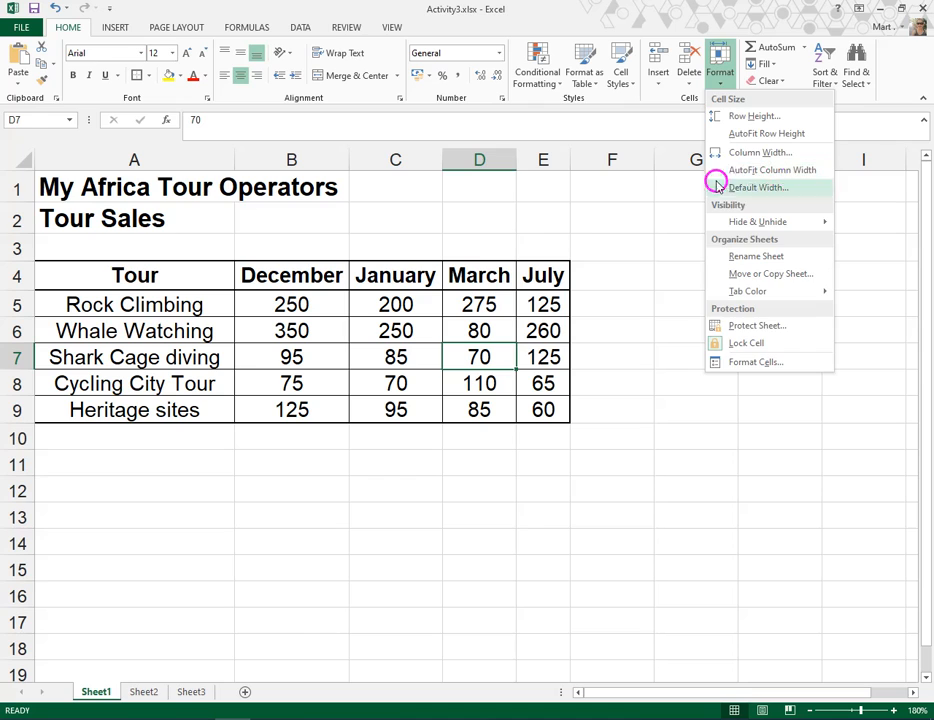
pyautogui.click(582, 224)
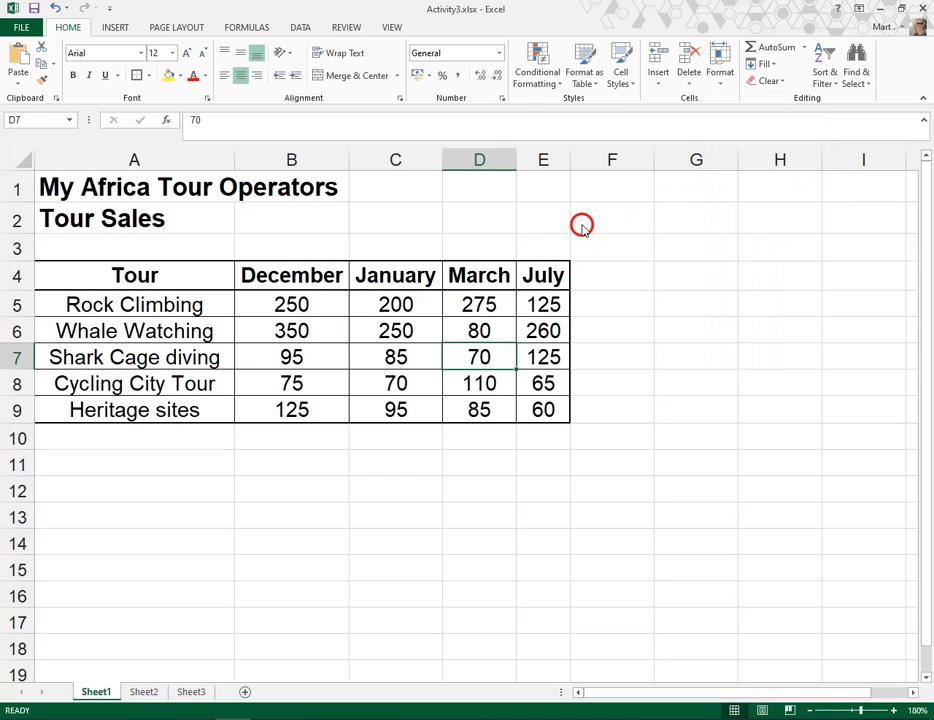
pyautogui.click(30, 166)
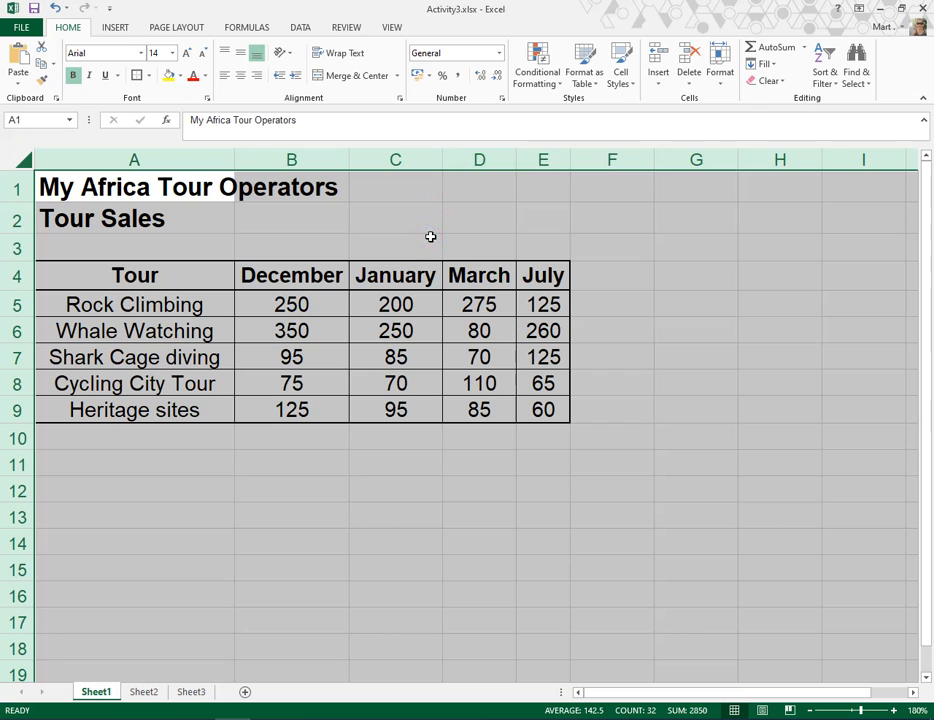
pyautogui.click(387, 366)
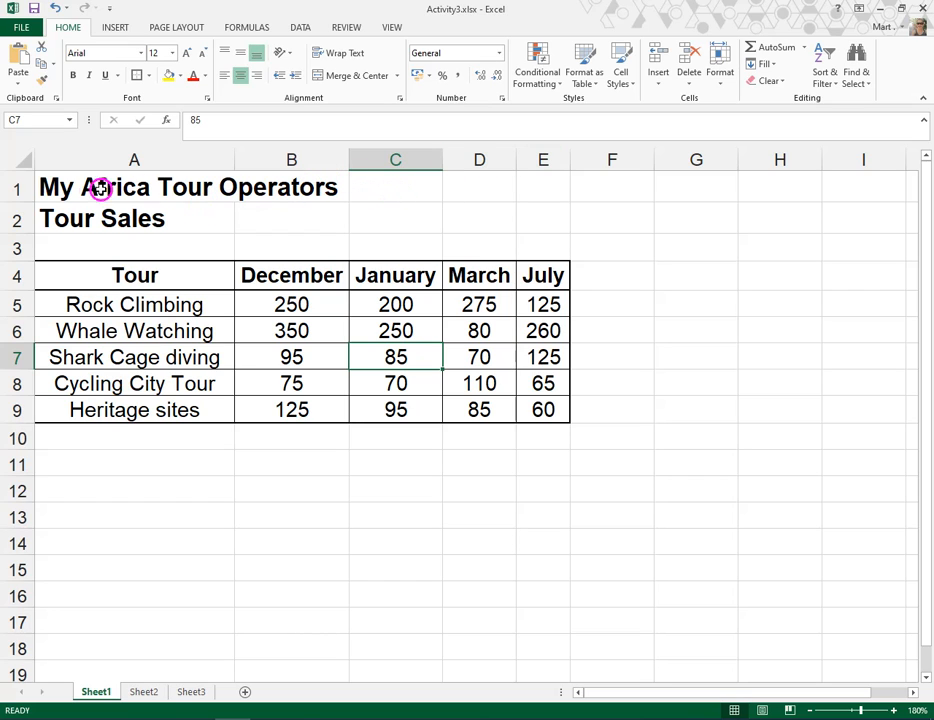
pyautogui.click(59, 190)
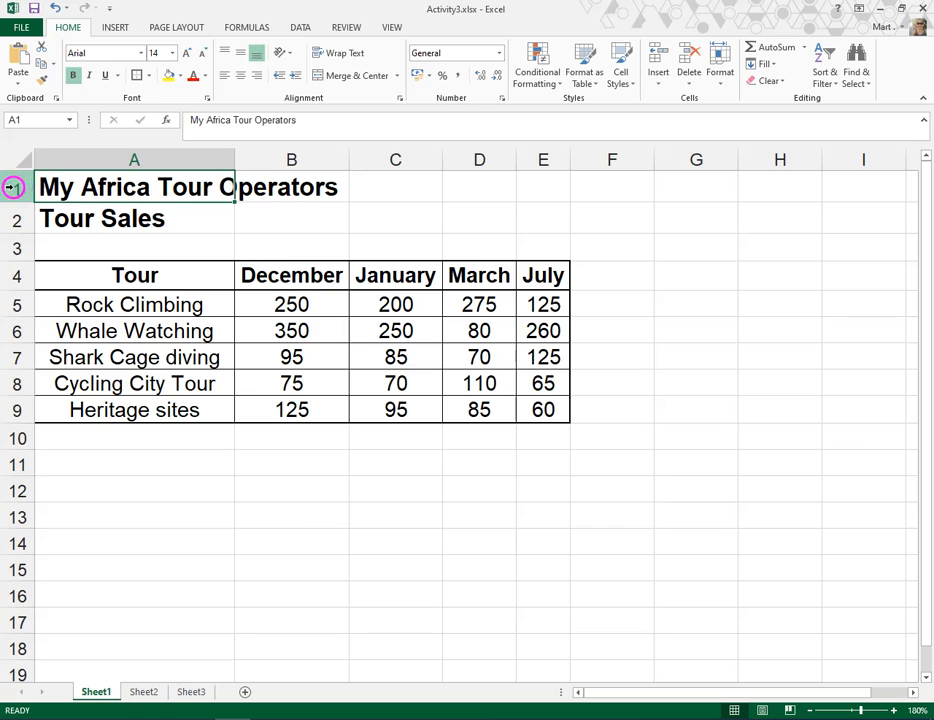
pyautogui.click(10, 187)
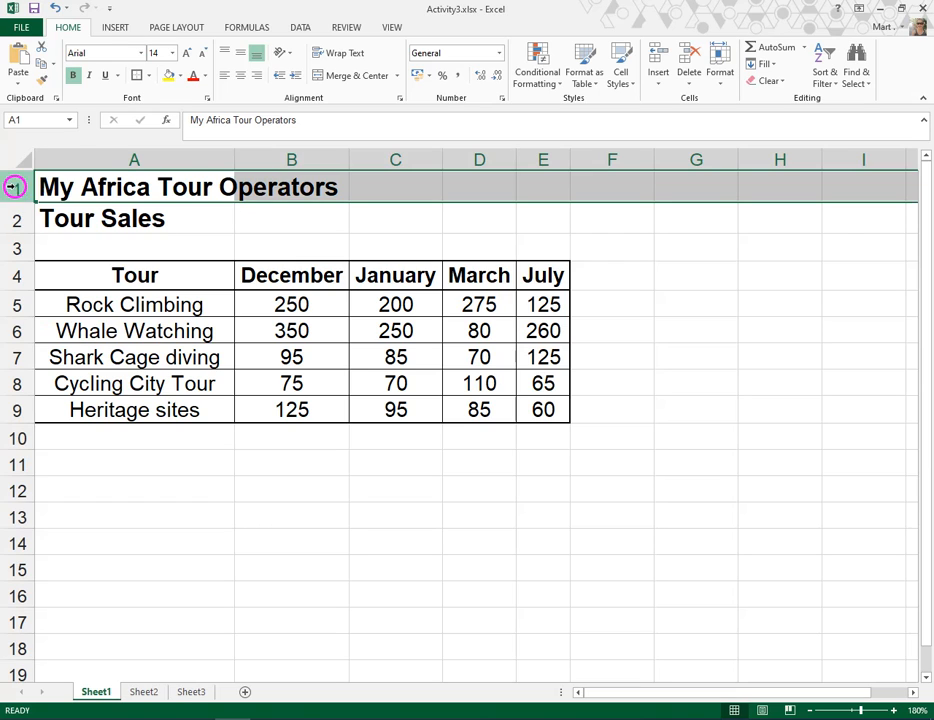
pyautogui.click(172, 194)
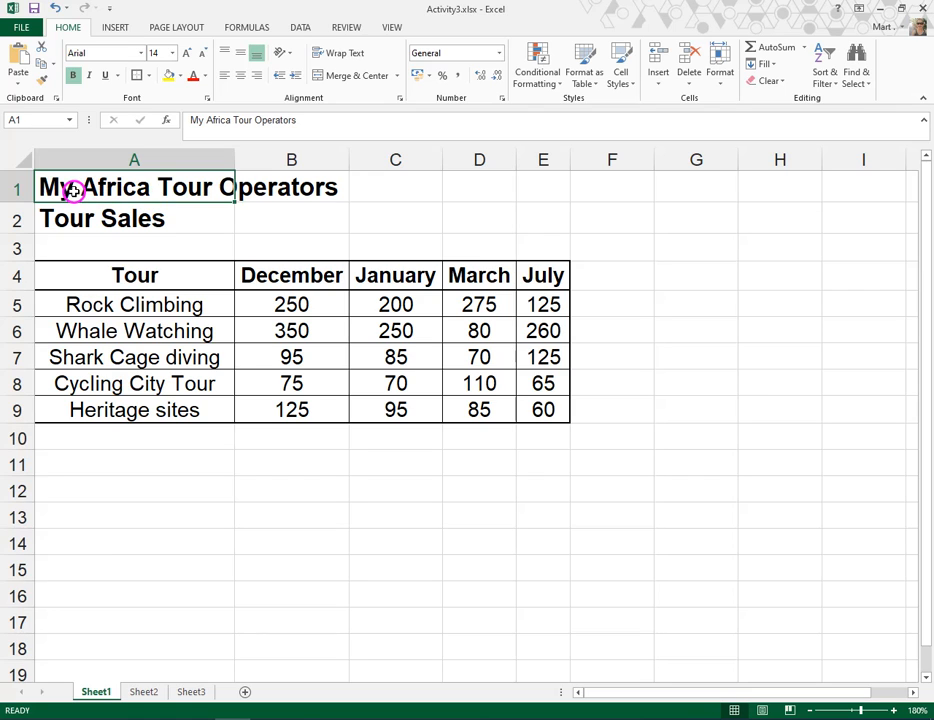
# Merge and center the title My Africa Tour Operators across A1:E1, the width of the table
pyautogui.moveTo(80, 188); pyautogui.dragTo(538, 182)
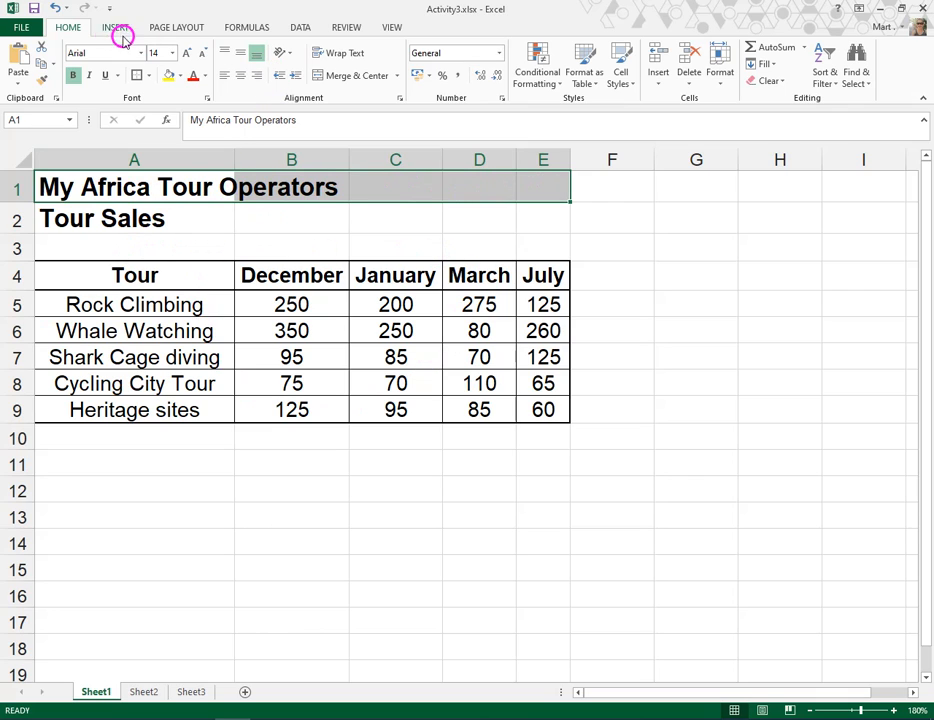
pyautogui.click(358, 78)
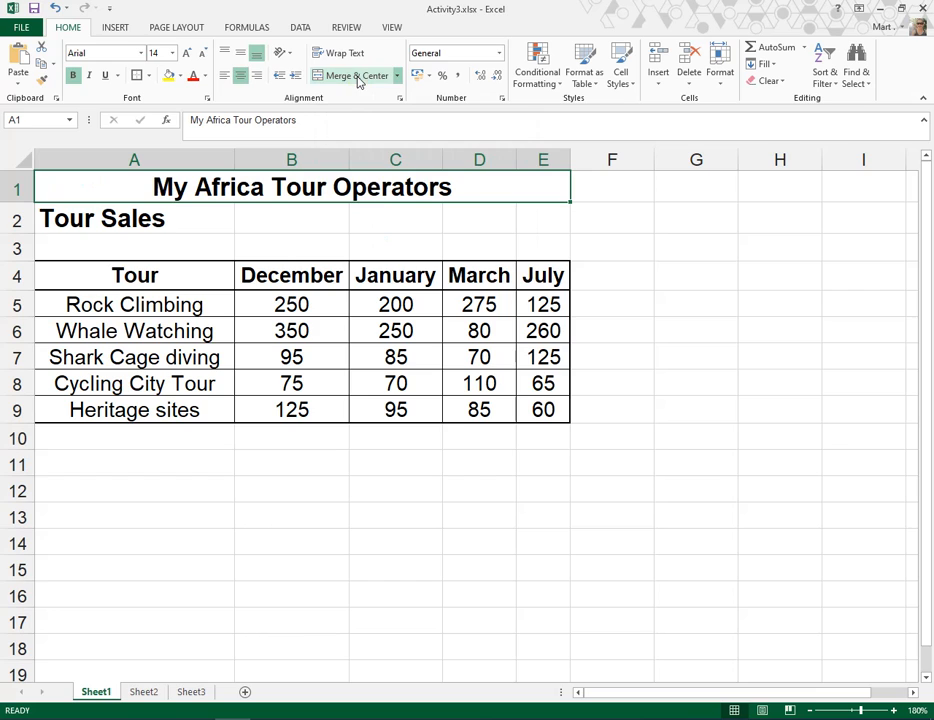
pyautogui.click(371, 242)
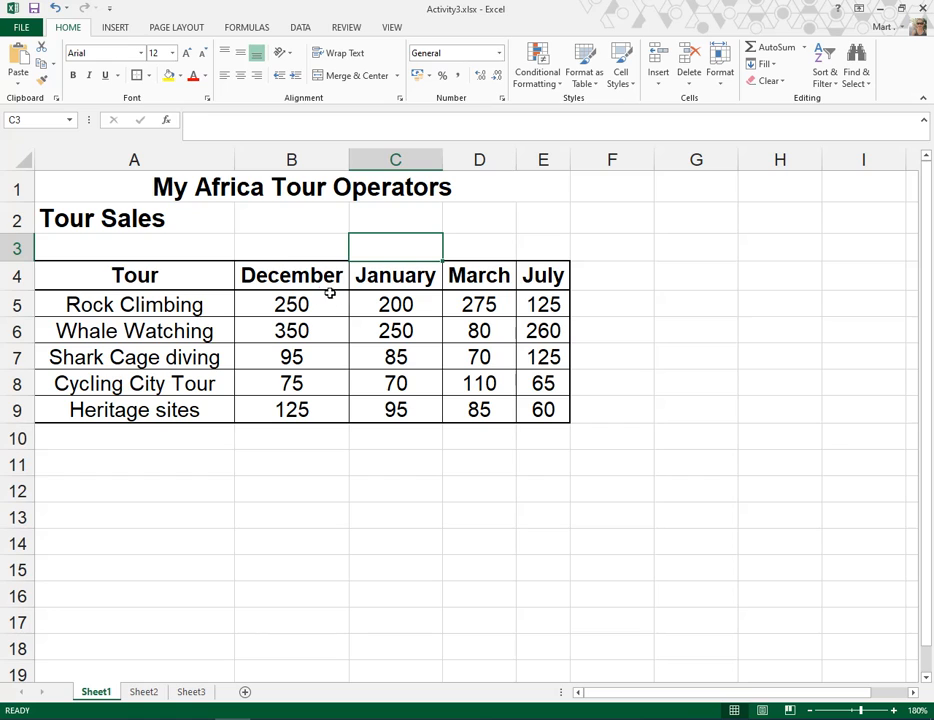
# Unmerge the title My Africa Tour Operators from A1:E1
pyautogui.click(179, 186)
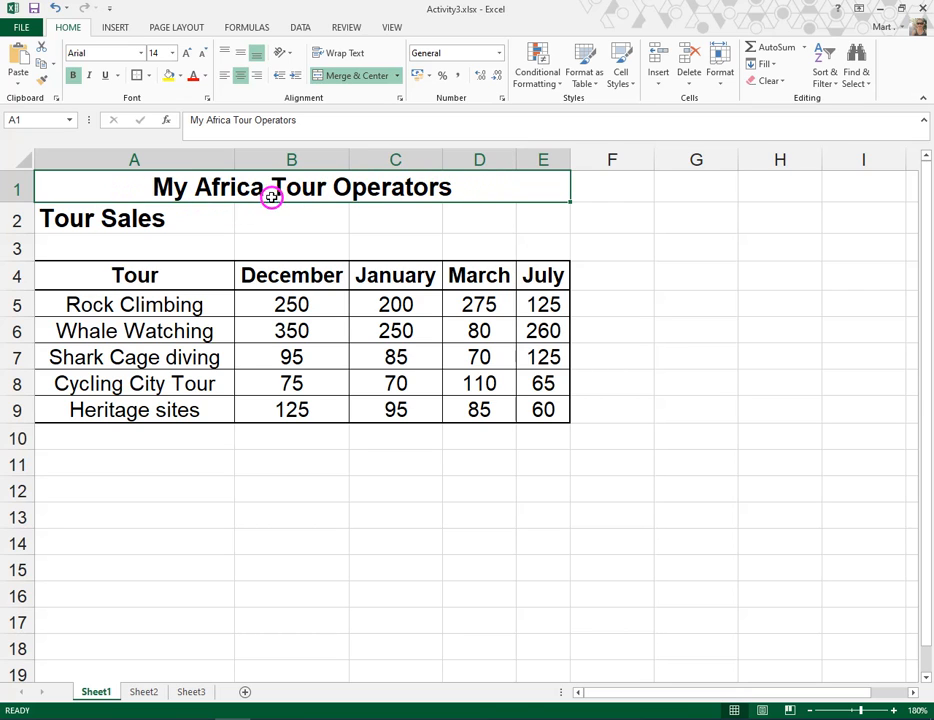
pyautogui.click(354, 78)
pyautogui.click(453, 219)
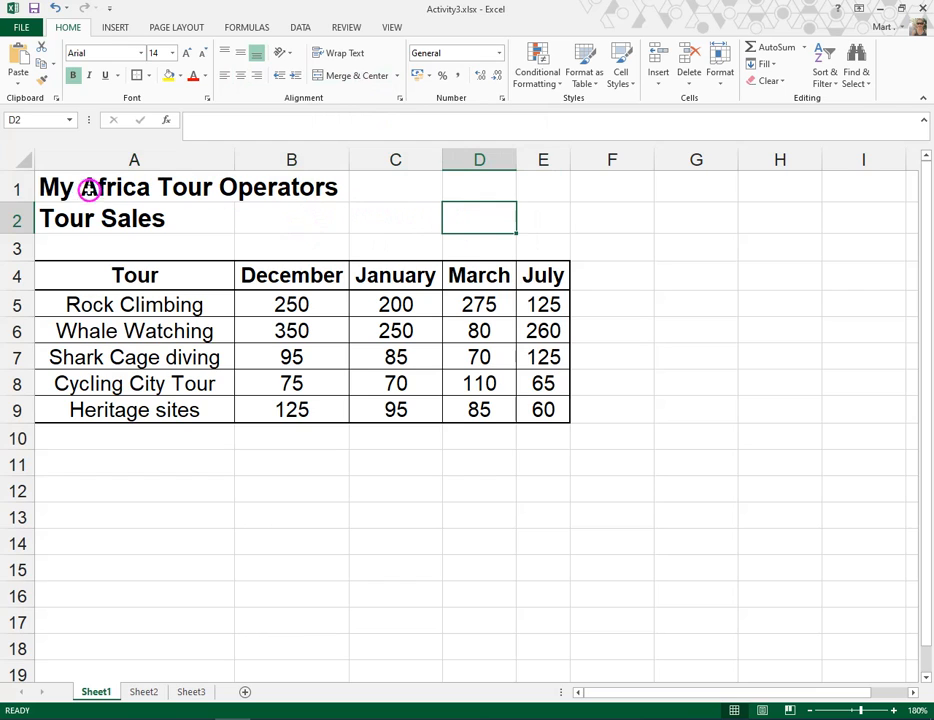
# Merge and center the title My Africa Tour Operators across A1:H1, extending beyond the table
pyautogui.moveTo(75, 190); pyautogui.dragTo(802, 179)
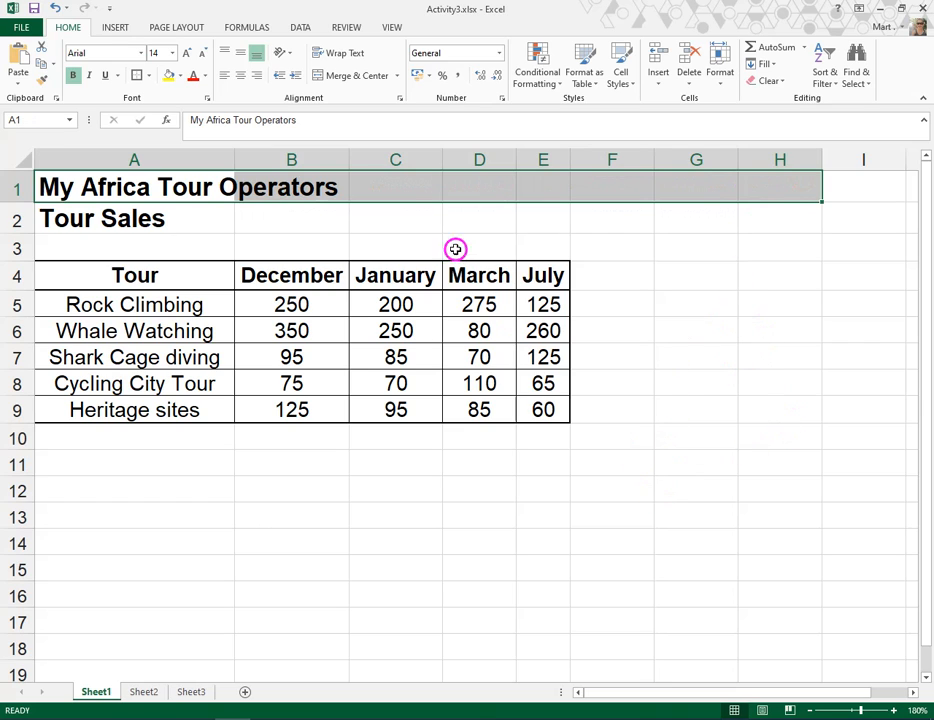
pyautogui.click(354, 80)
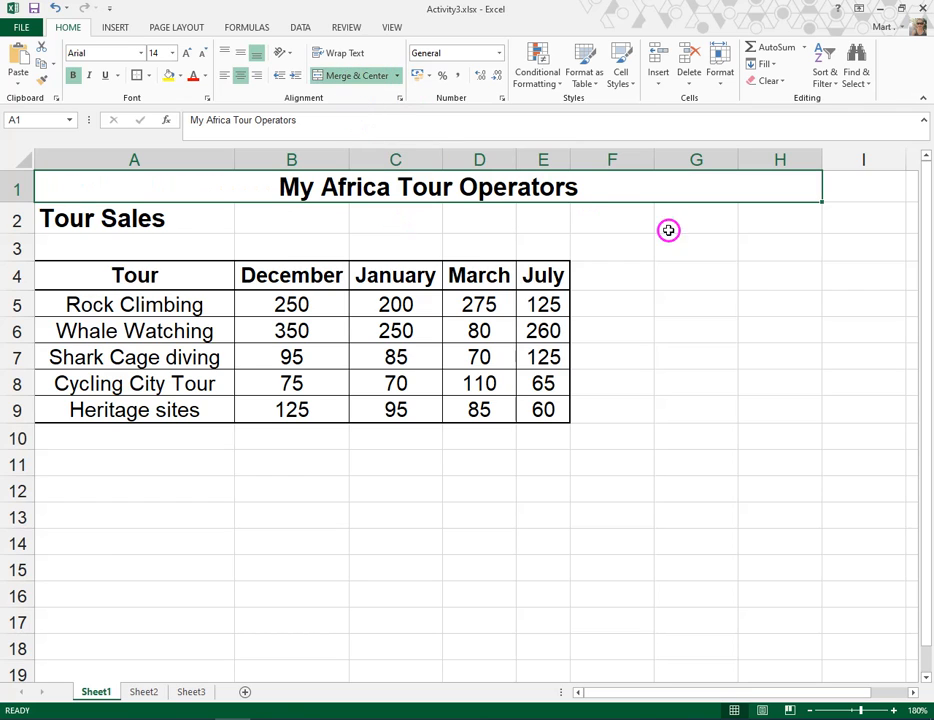
pyautogui.click(811, 333)
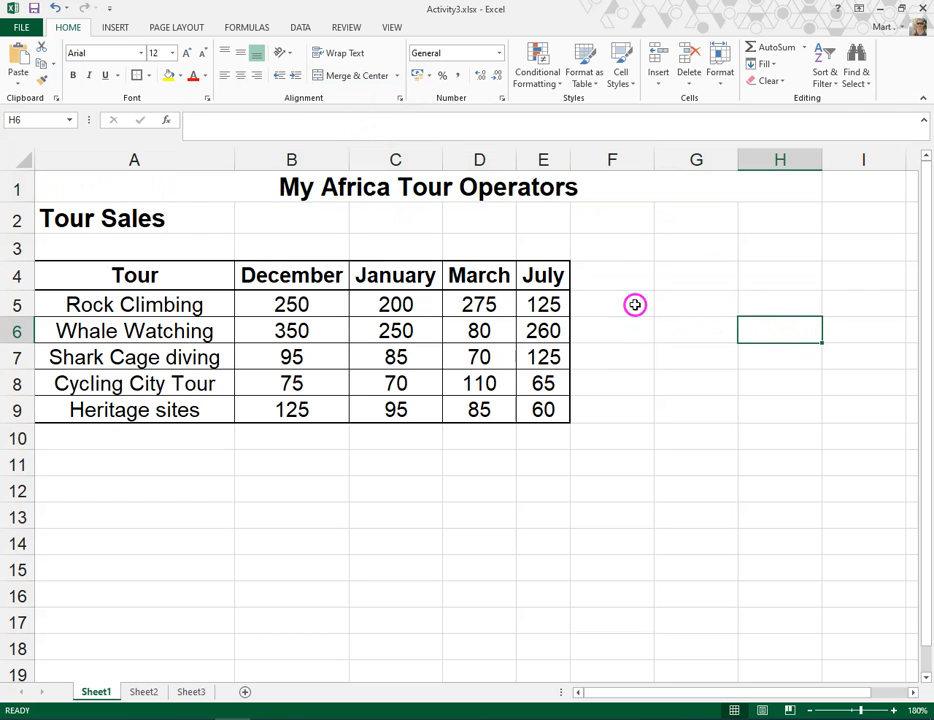
pyautogui.click(519, 182)
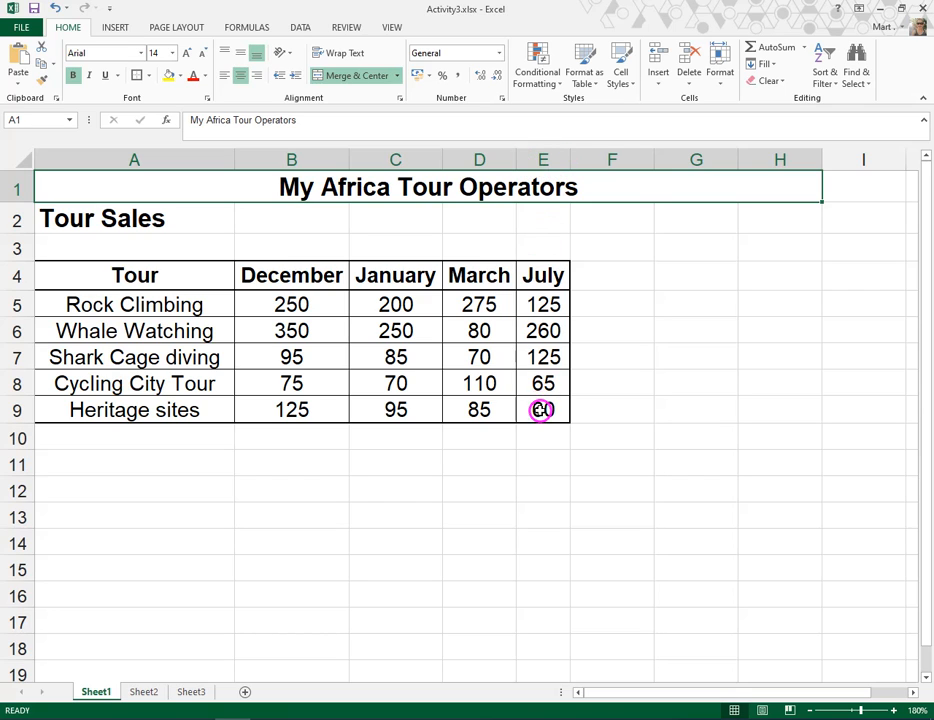
# Unmerge the title My Africa Tour Operators from A1:H1
pyautogui.click(367, 315)
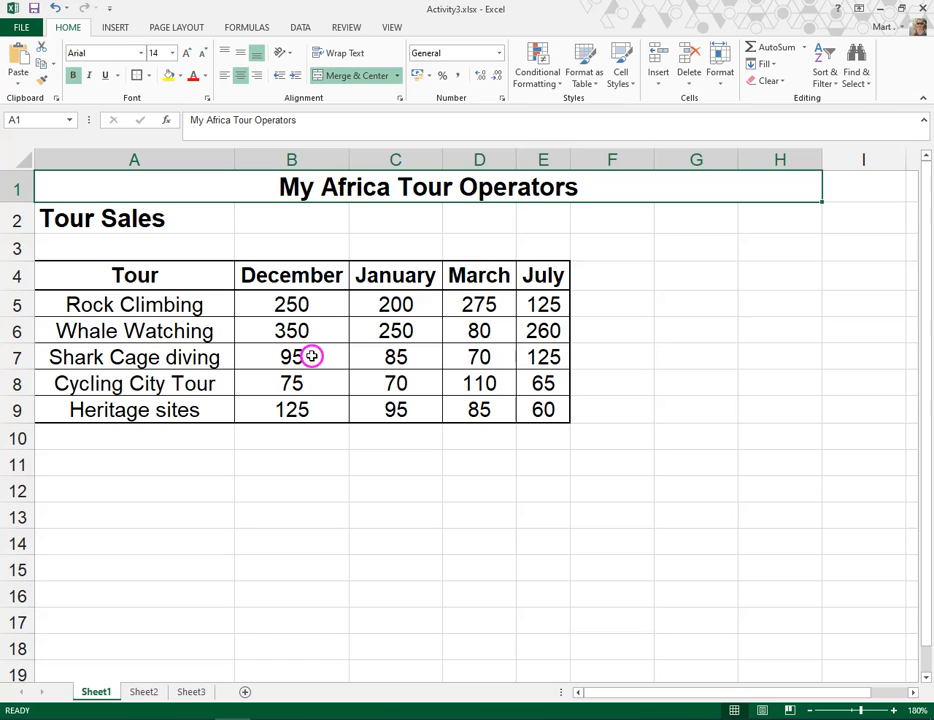
pyautogui.click(378, 70)
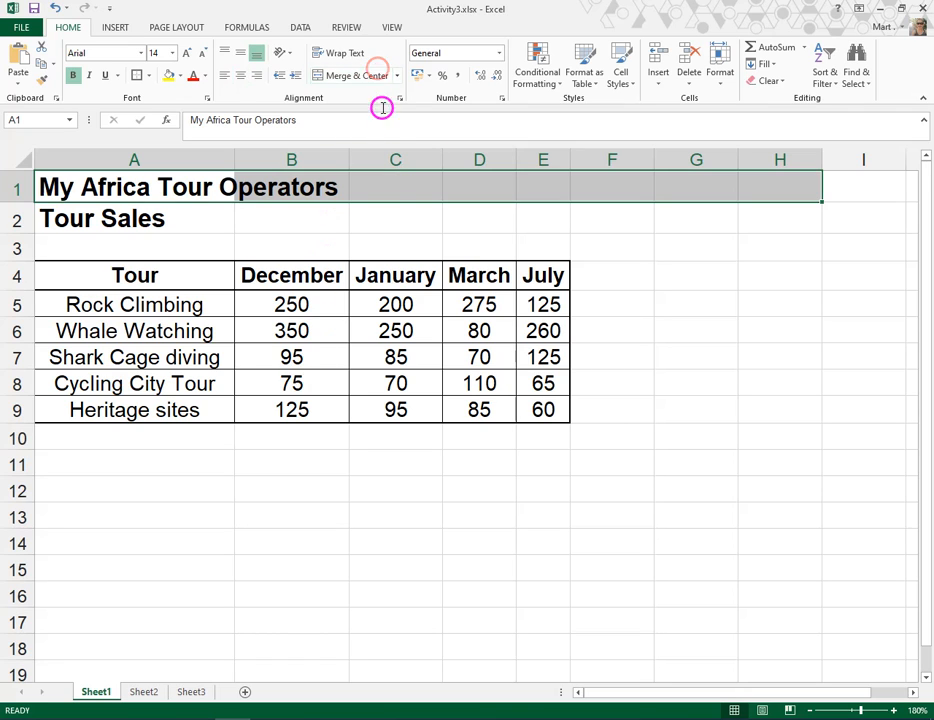
pyautogui.click(405, 222)
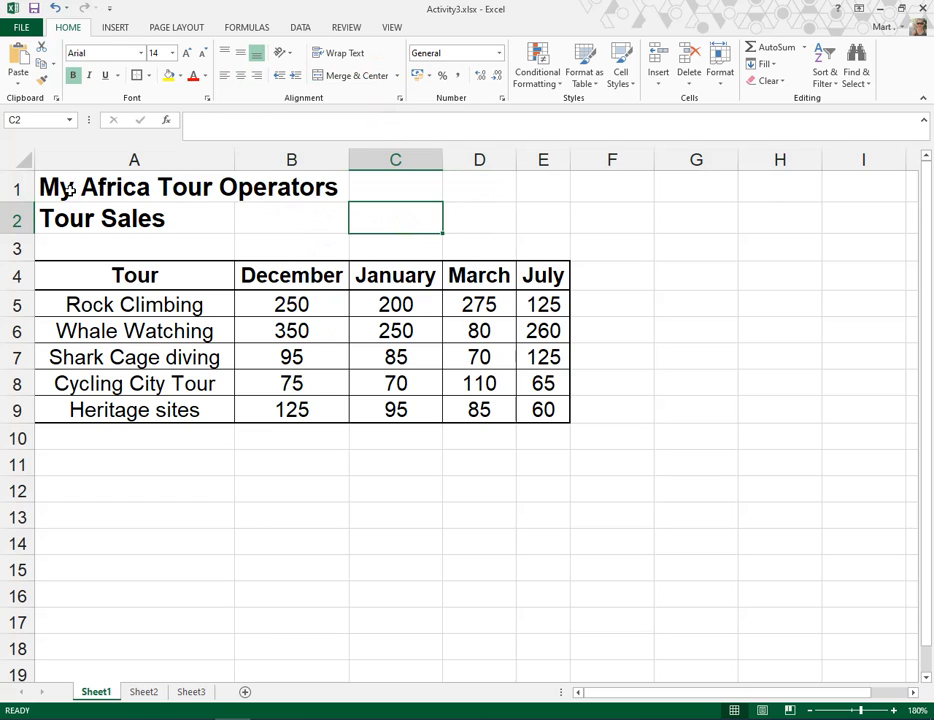
# Merge and center the title My Africa Tour Operators across A1:E1 to match the table's width
pyautogui.moveTo(70, 190); pyautogui.dragTo(545, 187)
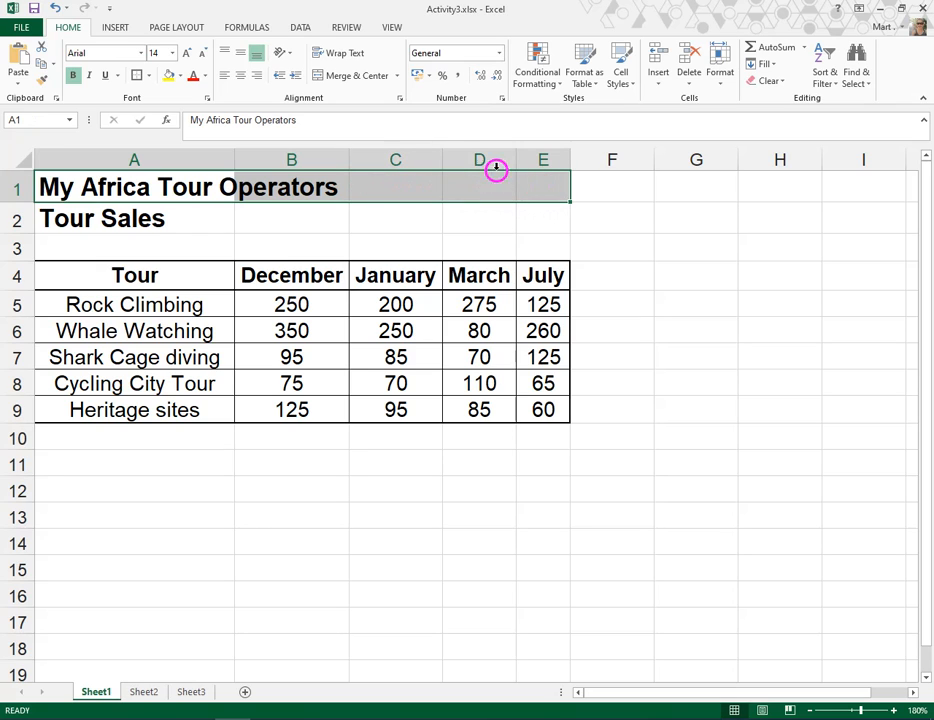
pyautogui.click(366, 79)
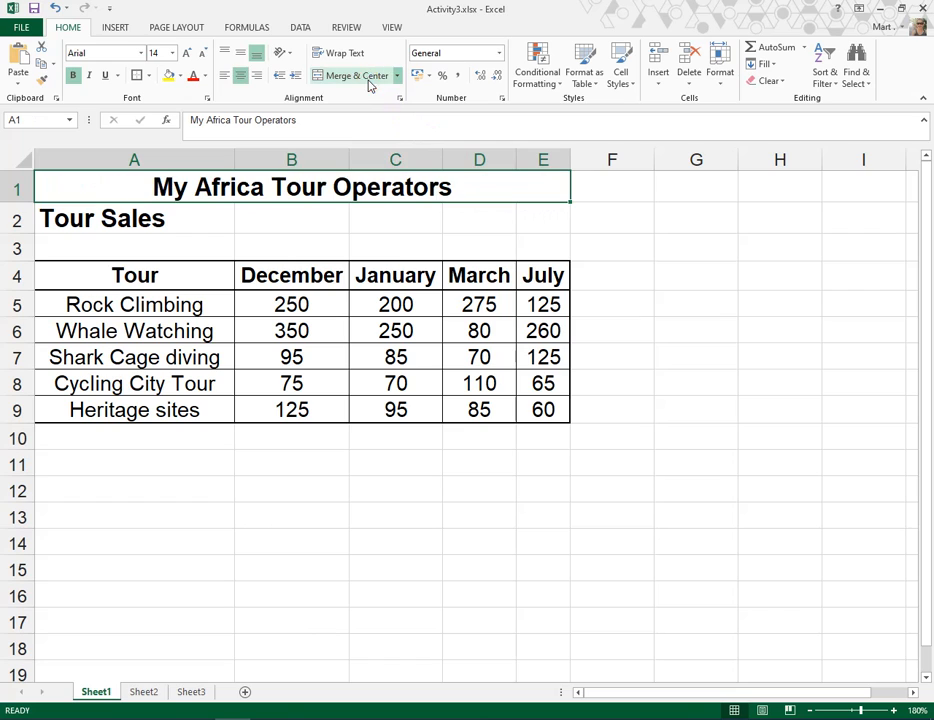
pyautogui.click(419, 226)
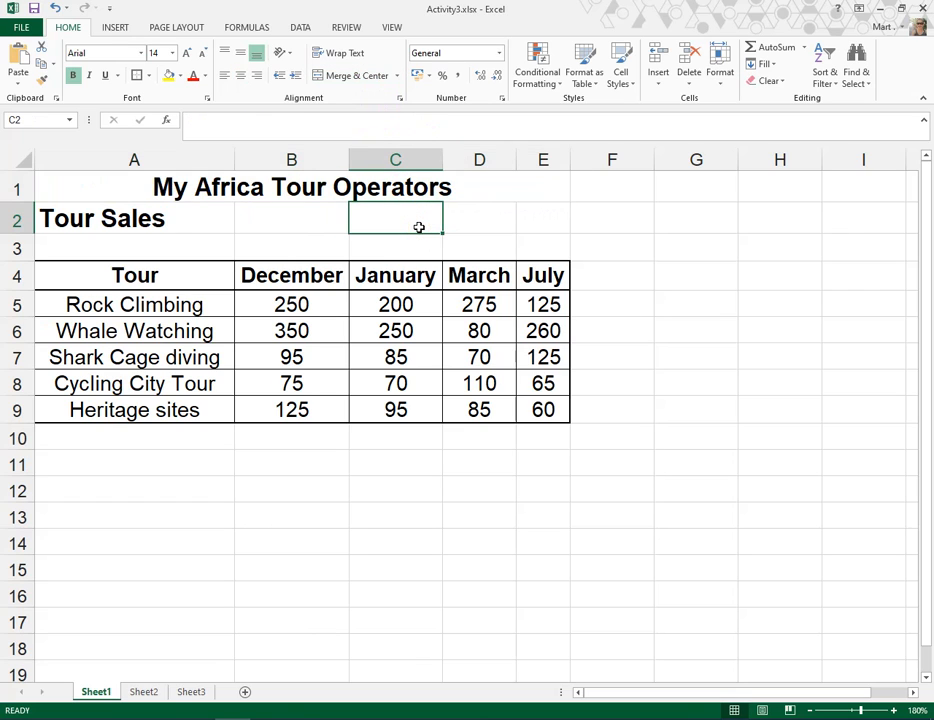